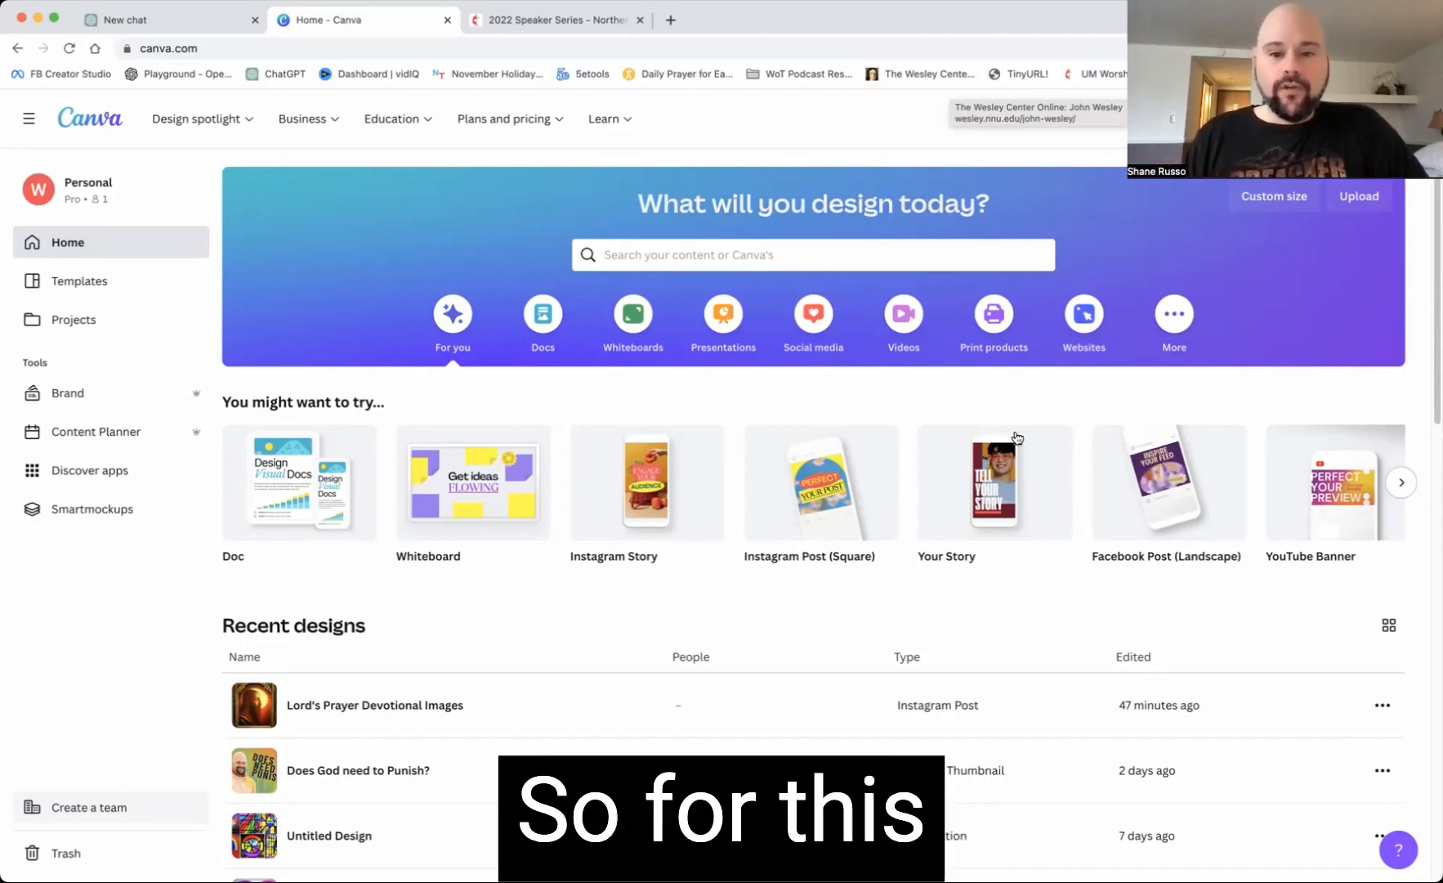
- Create a blank Instagram Story design, search the apps for "Text to Image", and open that app
{"action": "mouse_move", "coordinate": [651, 488]}
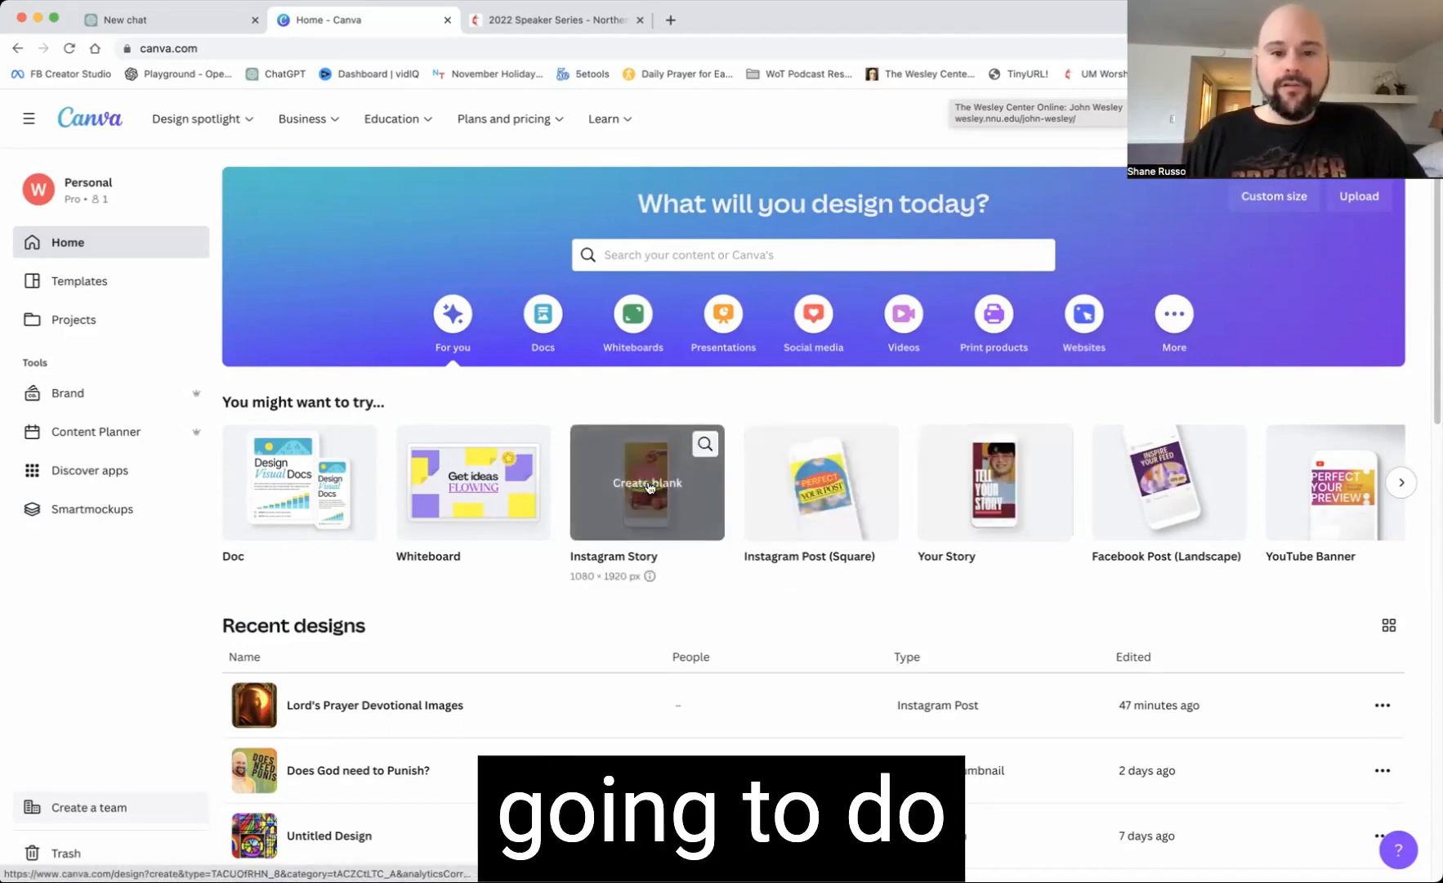
{"action": "left_click", "coordinate": [650, 486]}
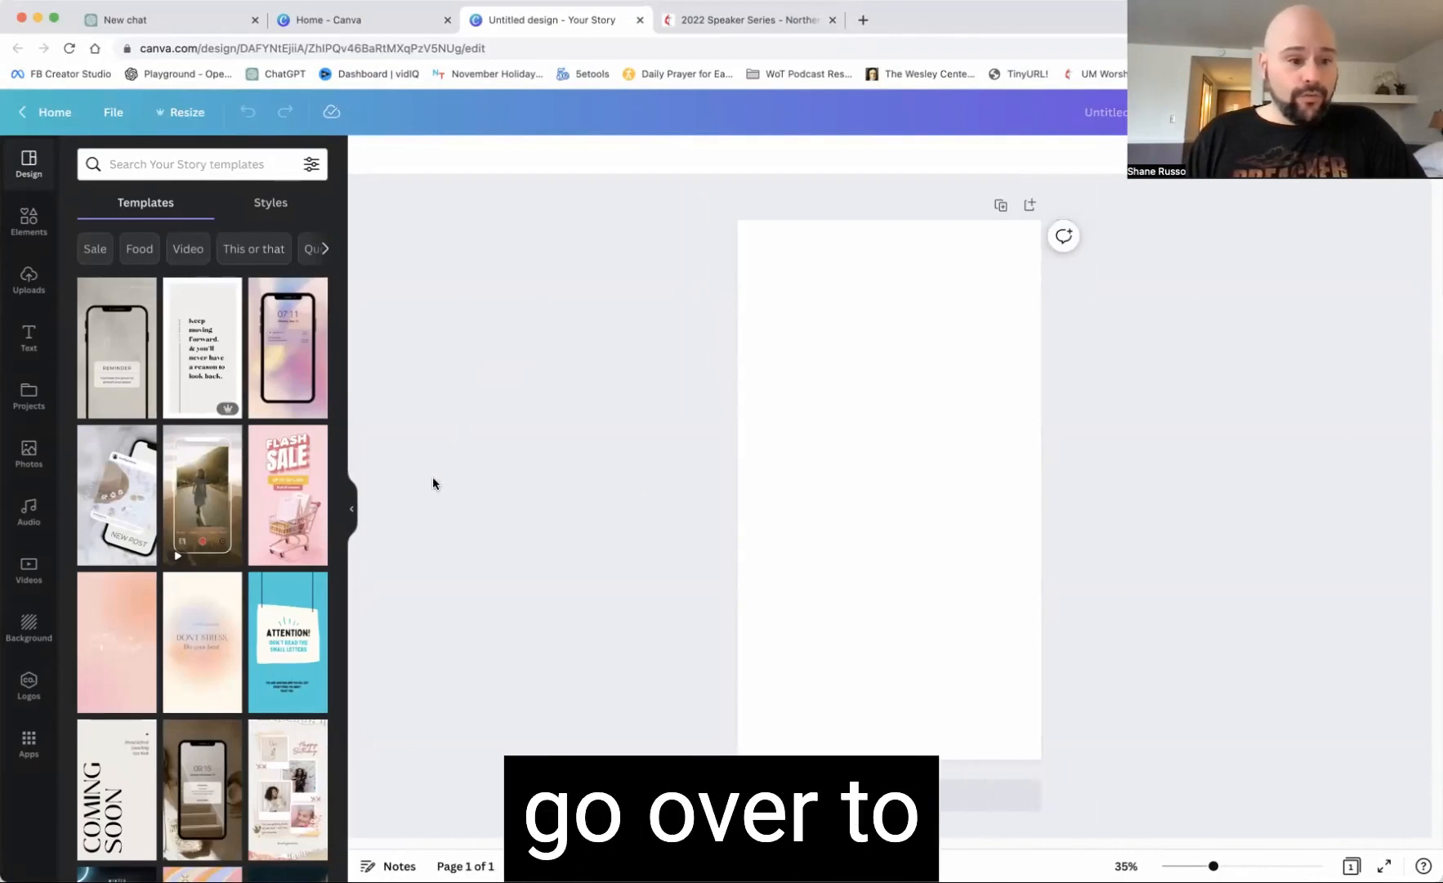
{"action": "left_click", "coordinate": [28, 744]}
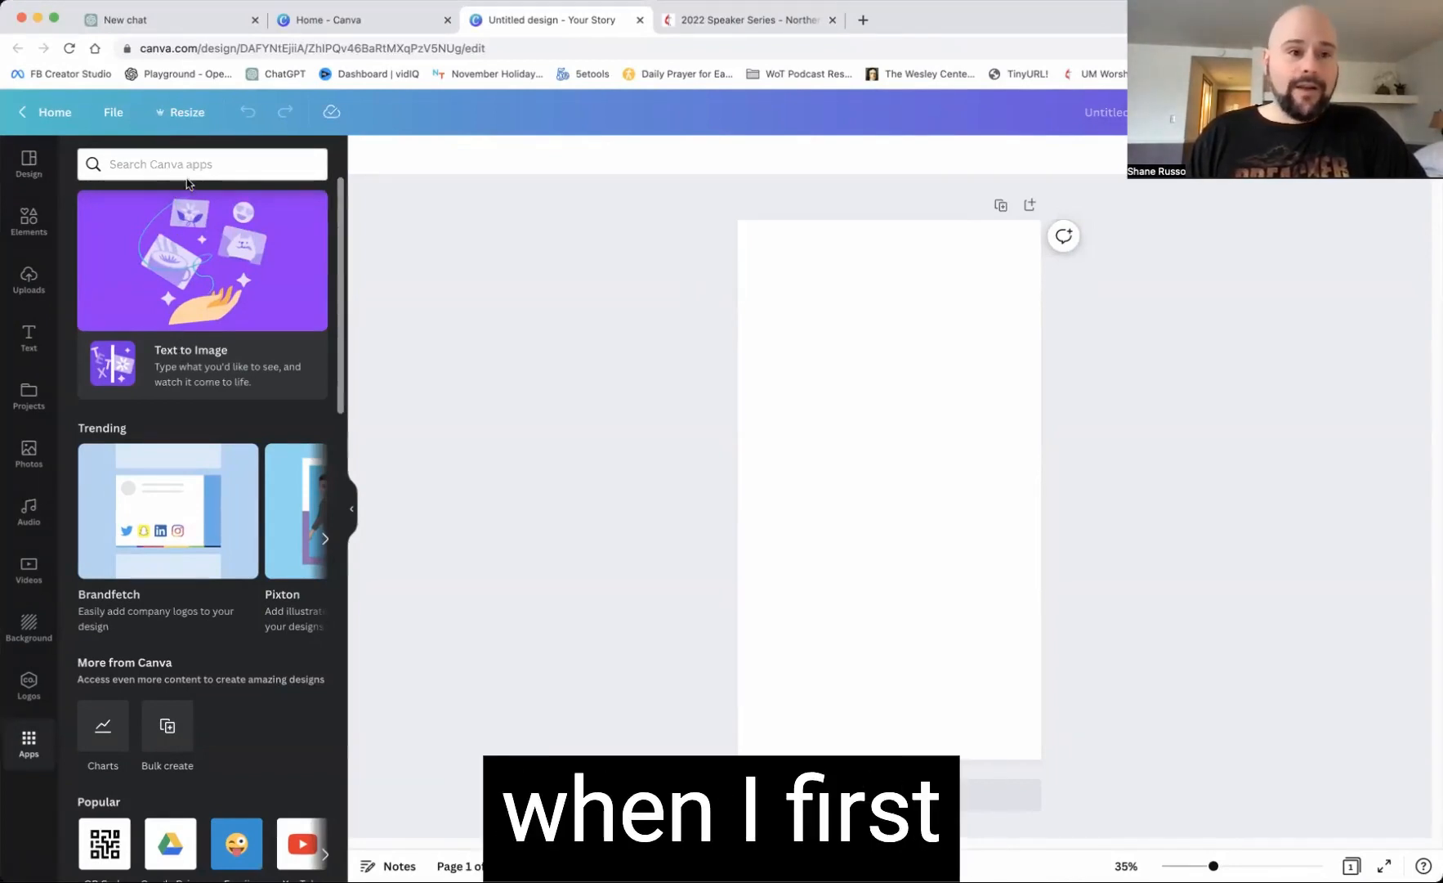
{"action": "left_click", "coordinate": [164, 167]}
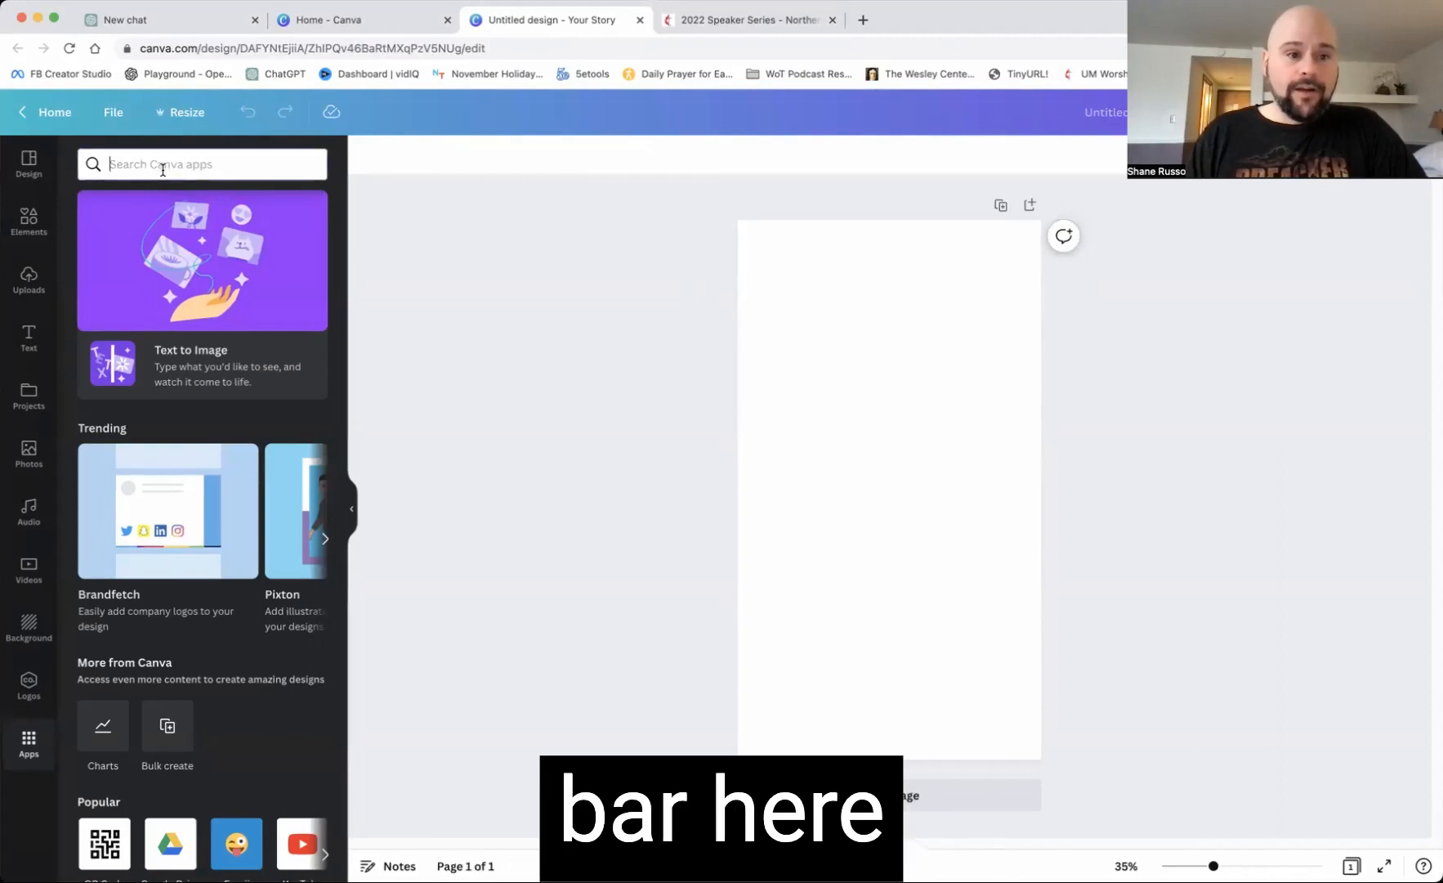
{"action": "type", "text": "text"}
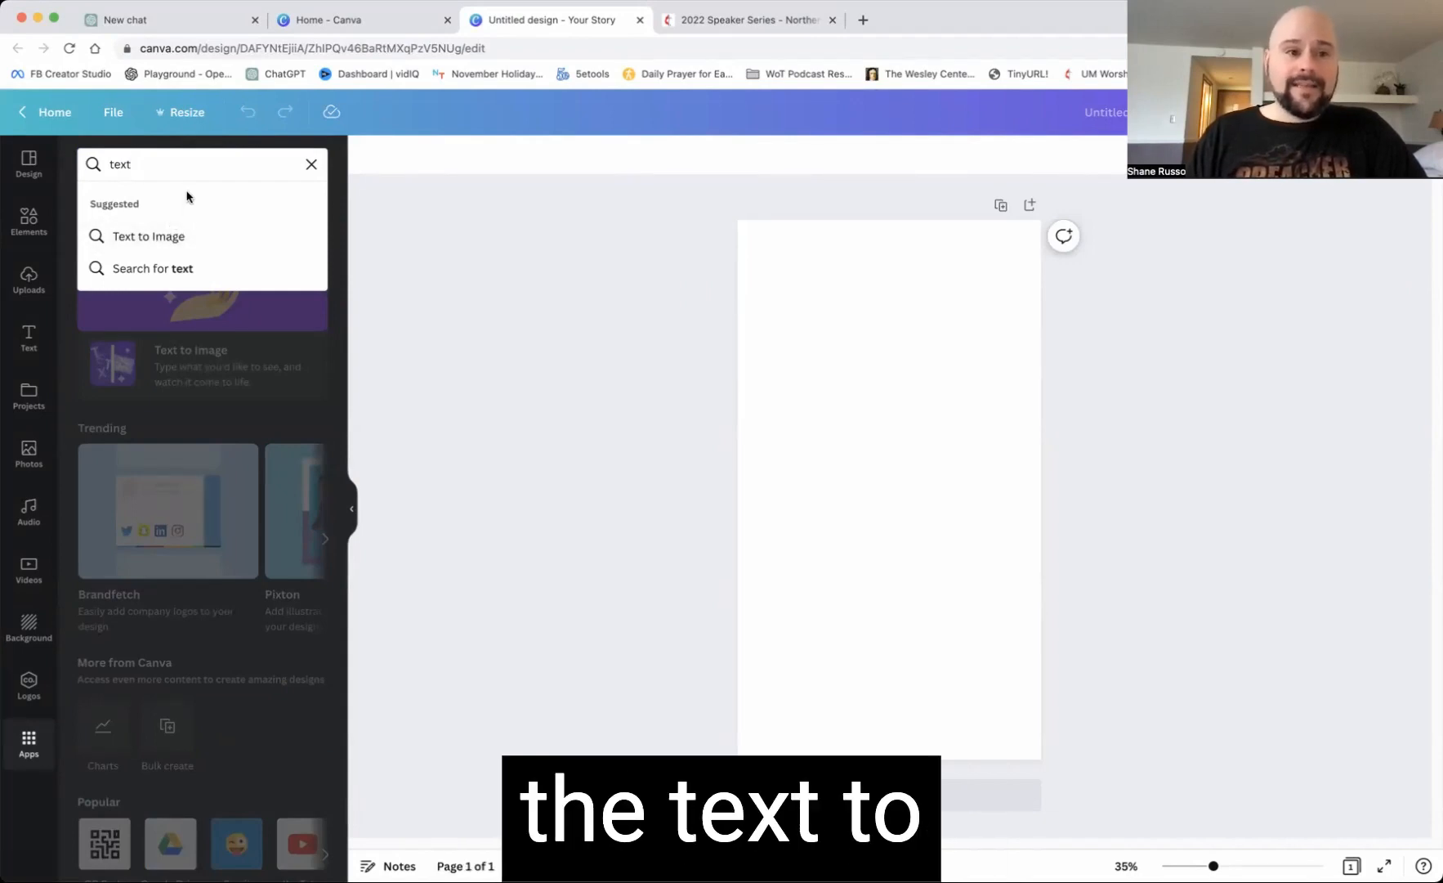
{"action": "type", "text": "image"}
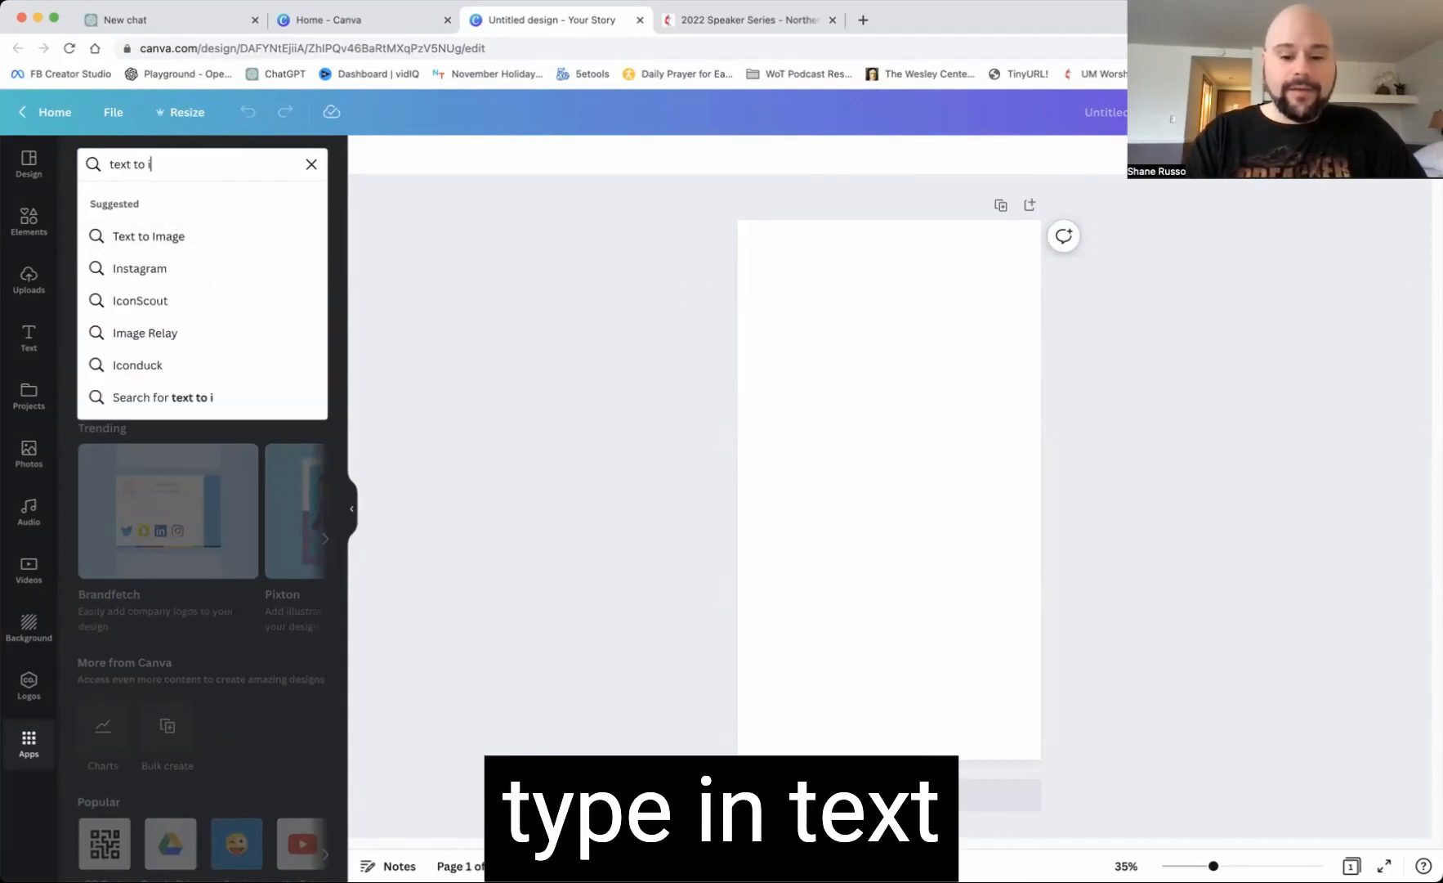
{"action": "left_click", "coordinate": [183, 235]}
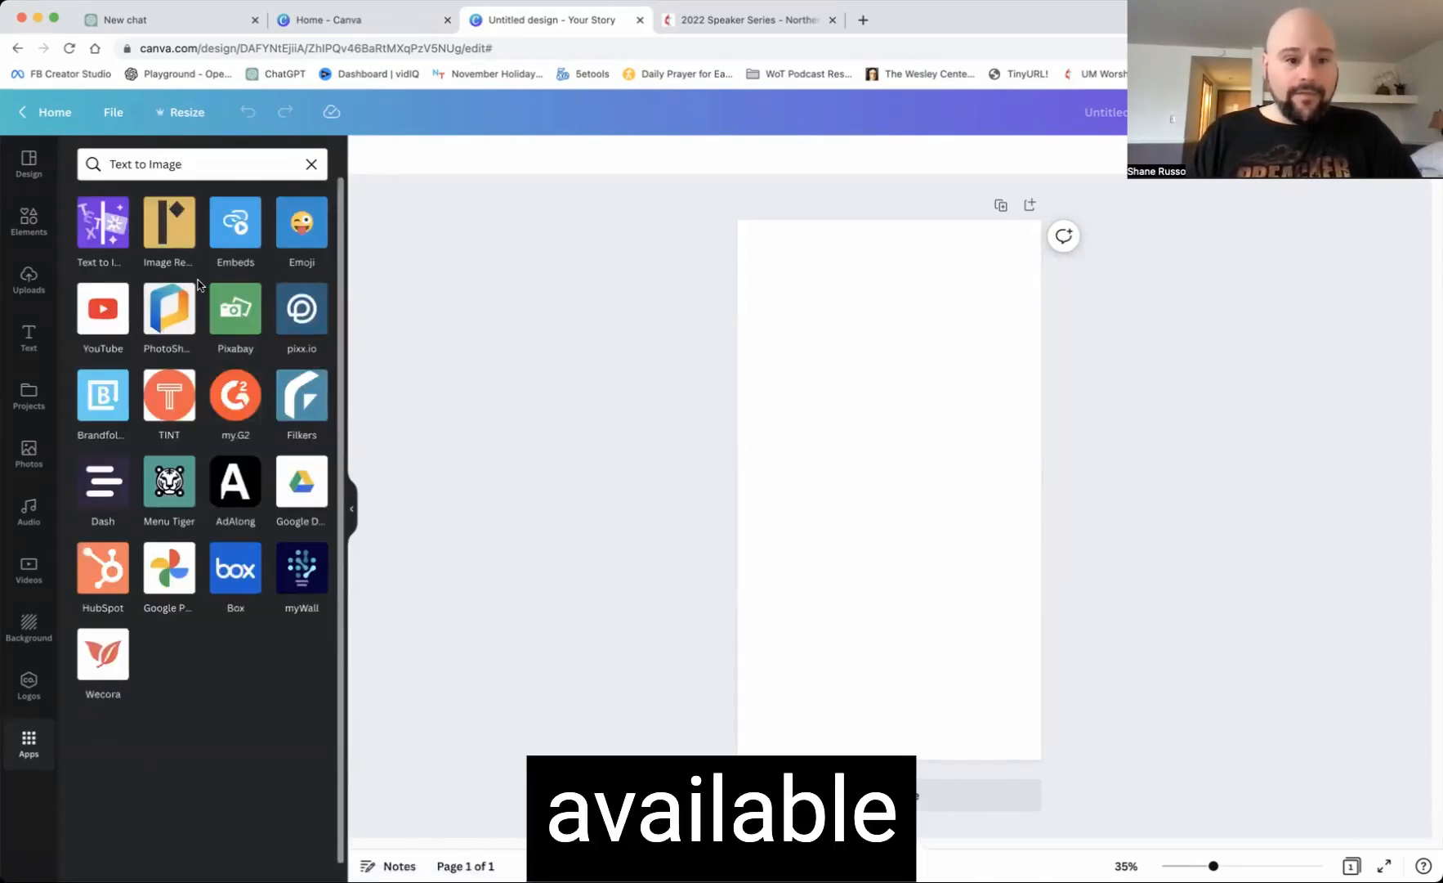
{"action": "left_click", "coordinate": [113, 224]}
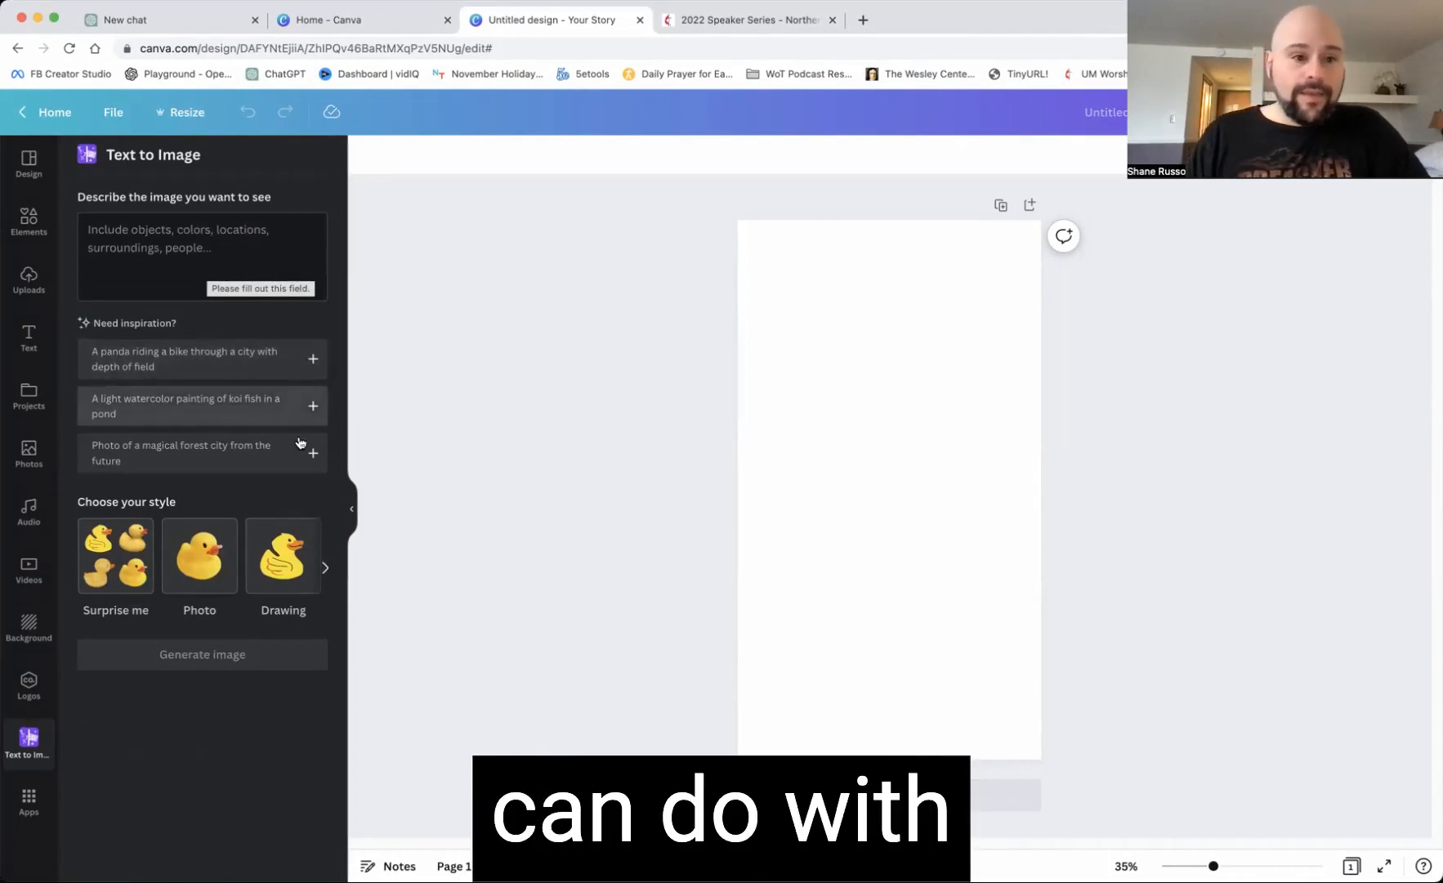
- Enter the image description "Our Father in heaven, hallowed by thy name", correcting the spelling of "heaven"
{"action": "left_click", "coordinate": [219, 254]}
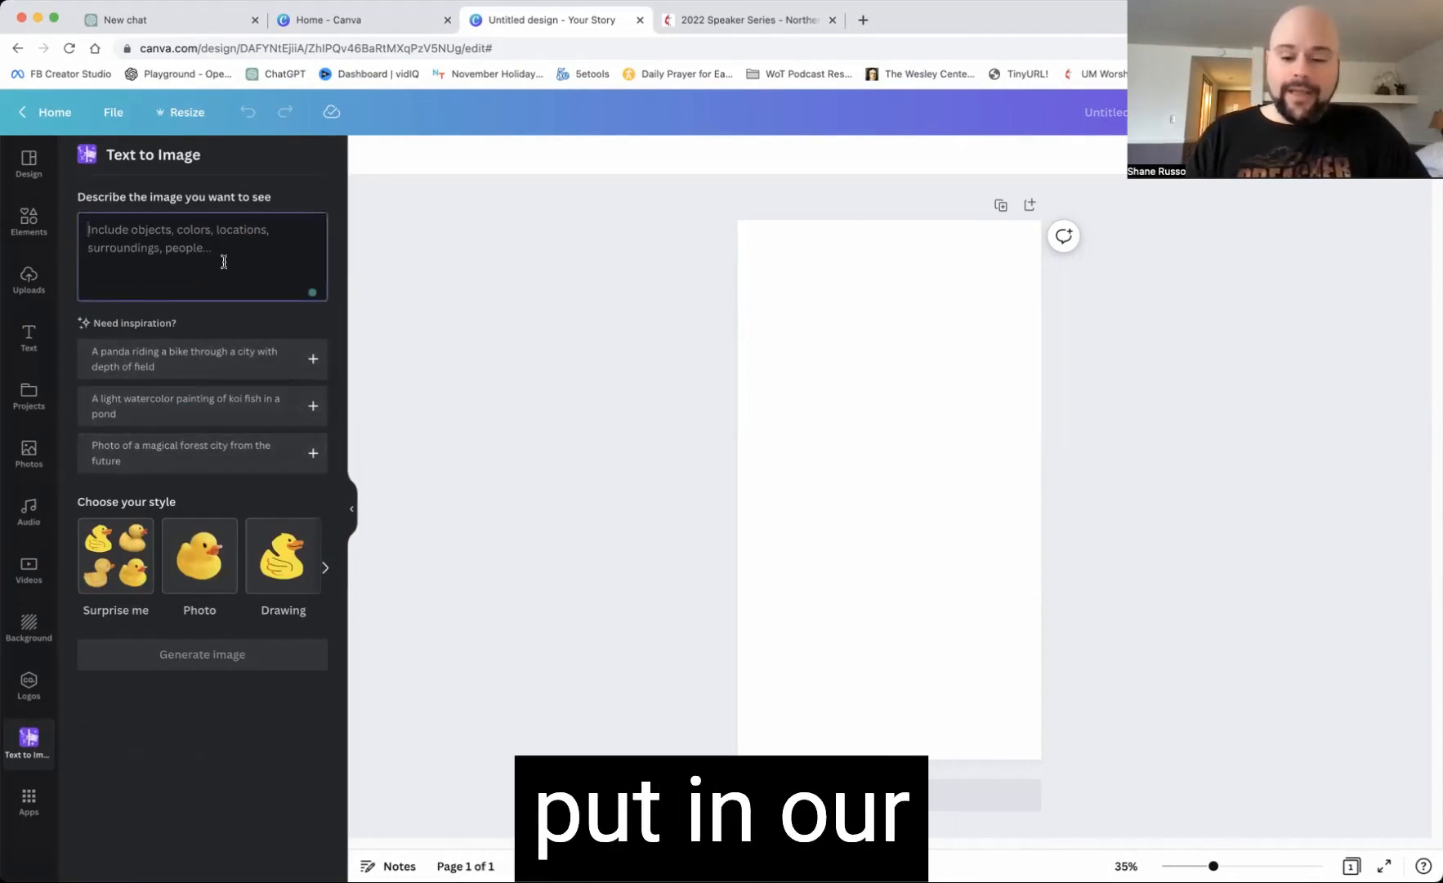
{"action": "type", "text": "Our Father in"}
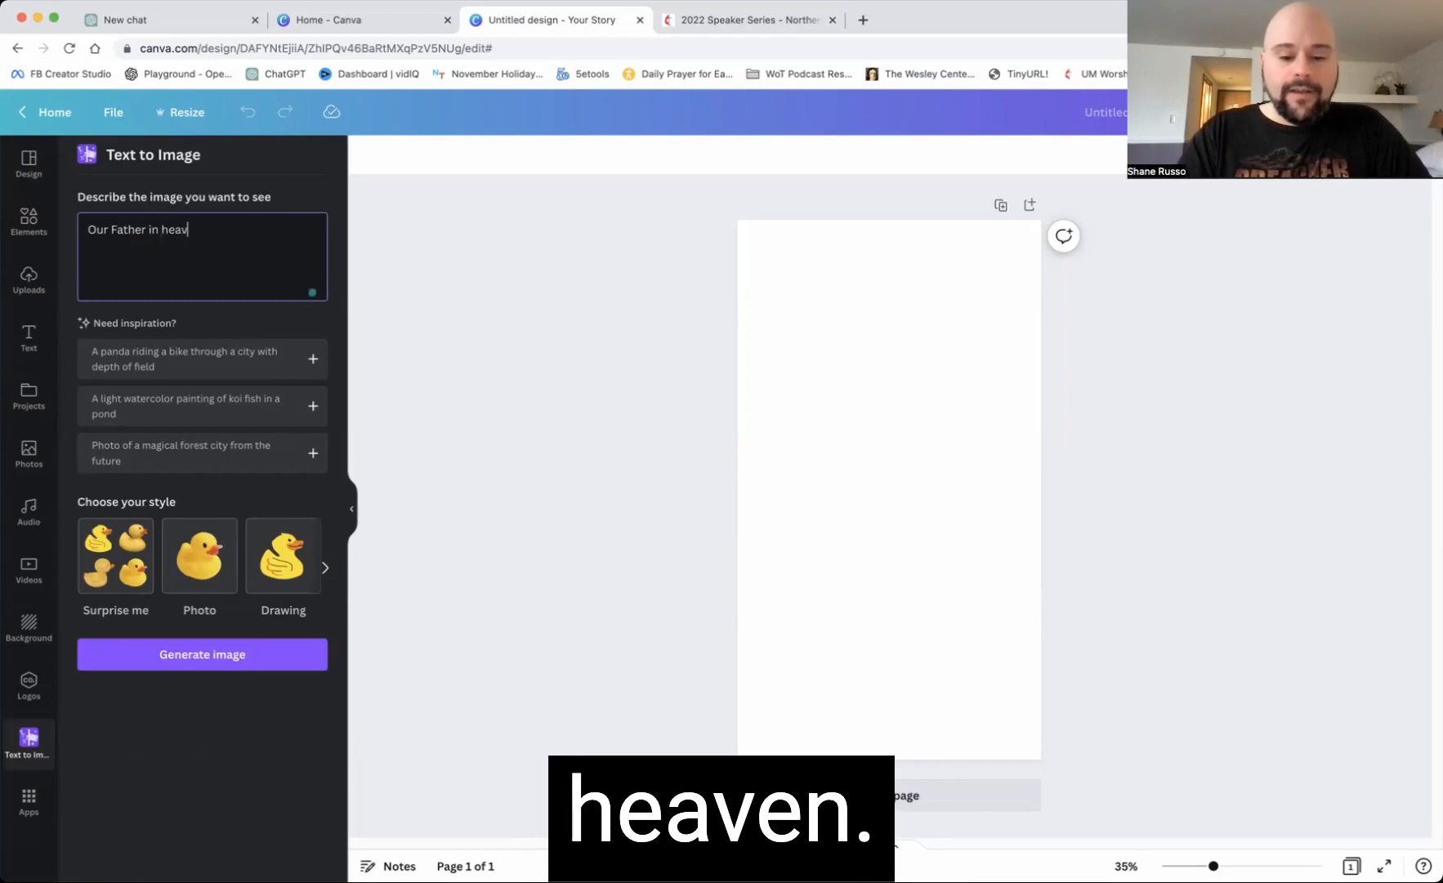
{"action": "type", "text": " heavem, hallowed "}
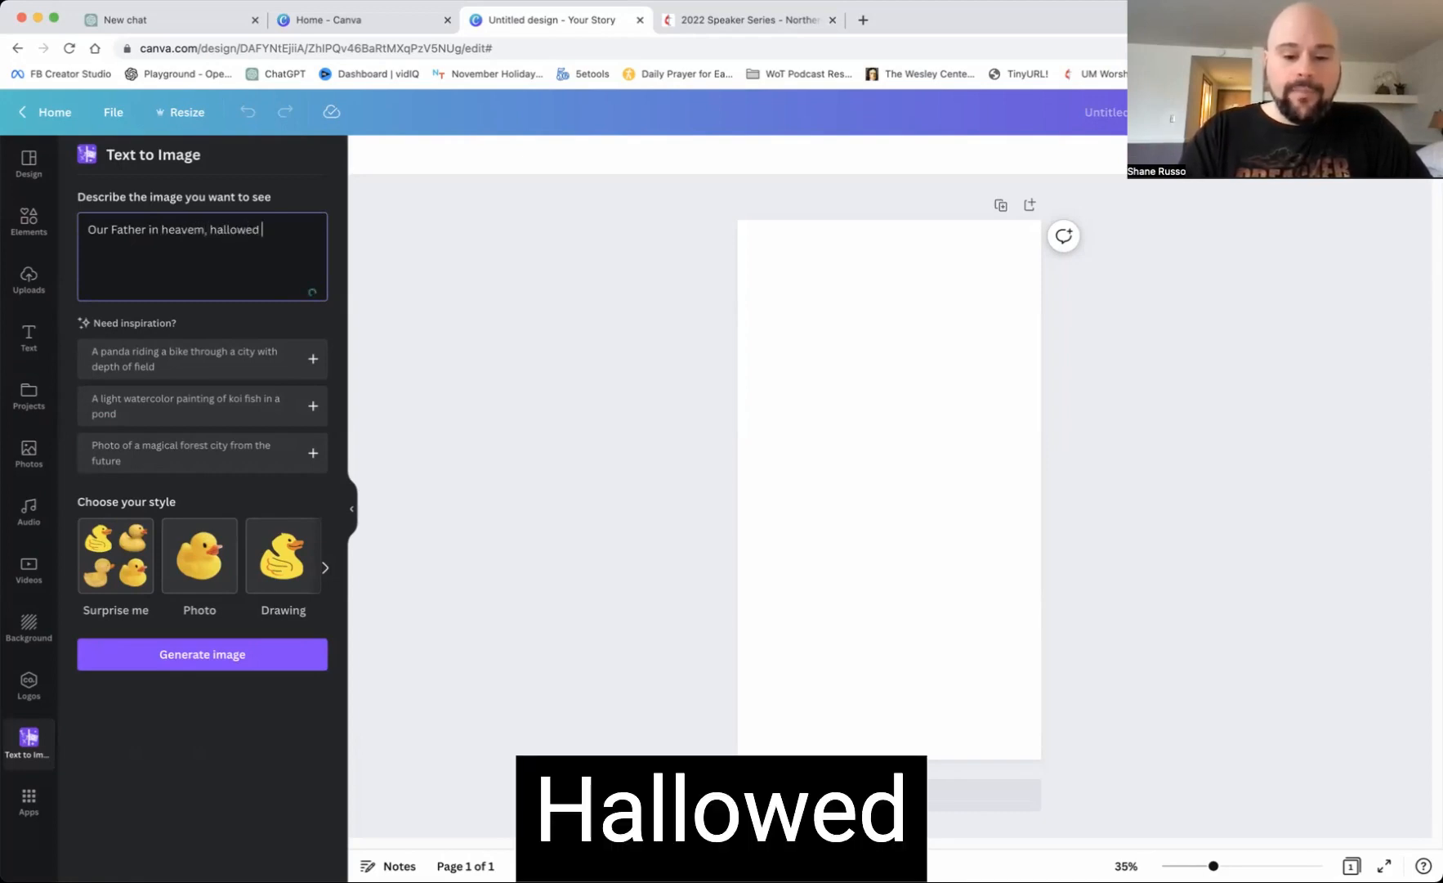
{"action": "type", "text": "by thy named"}
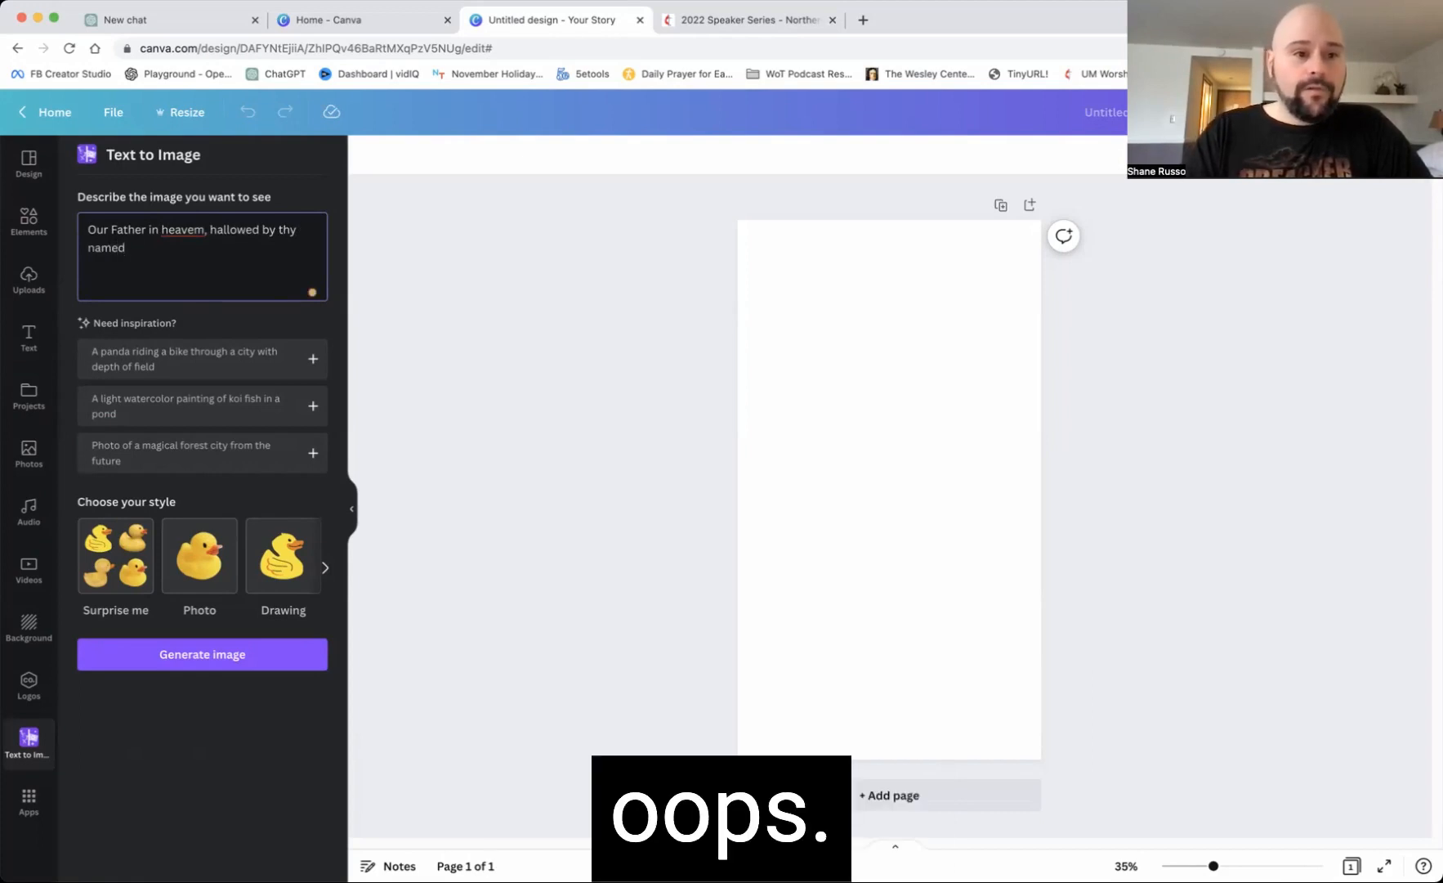
{"action": "key", "text": "BackSpace"}
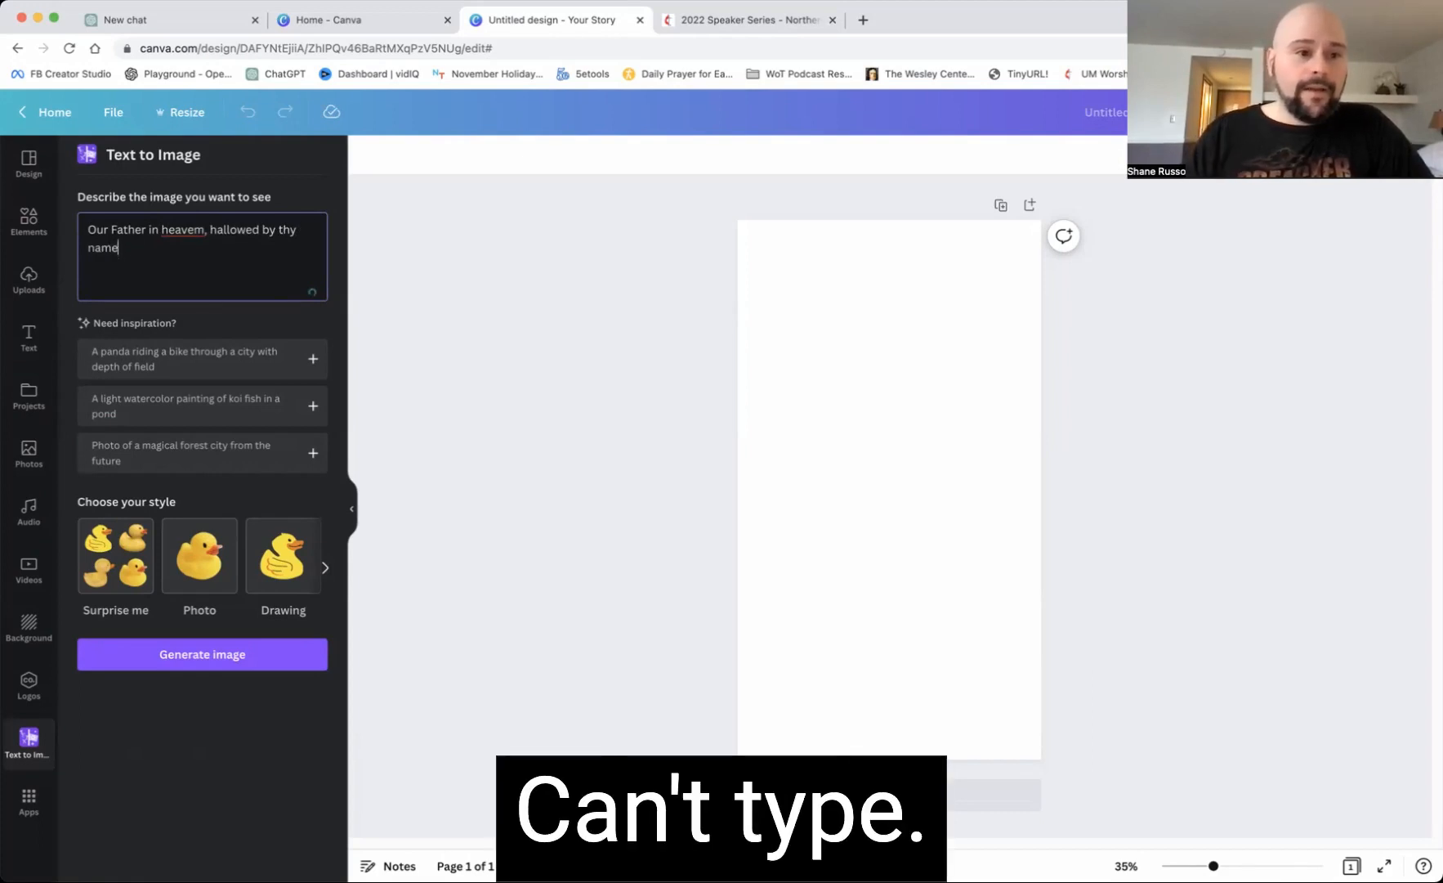
{"action": "right_click", "coordinate": [194, 231]}
{"action": "key", "text": "Escape"}
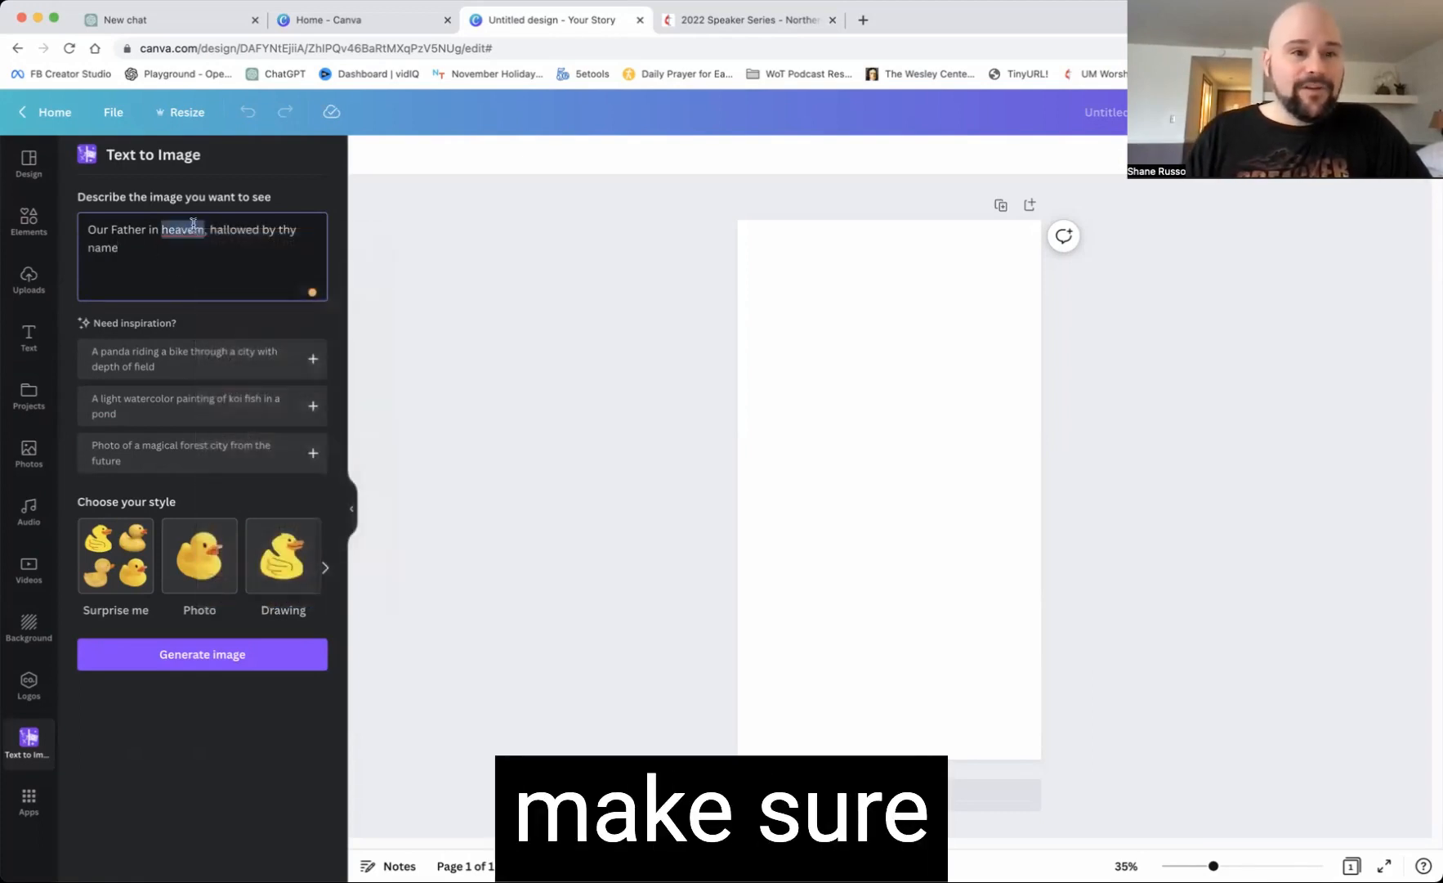
{"action": "right_click", "coordinate": [194, 225]}
{"action": "left_click", "coordinate": [90, 360]}
{"action": "type", "text": "n"}
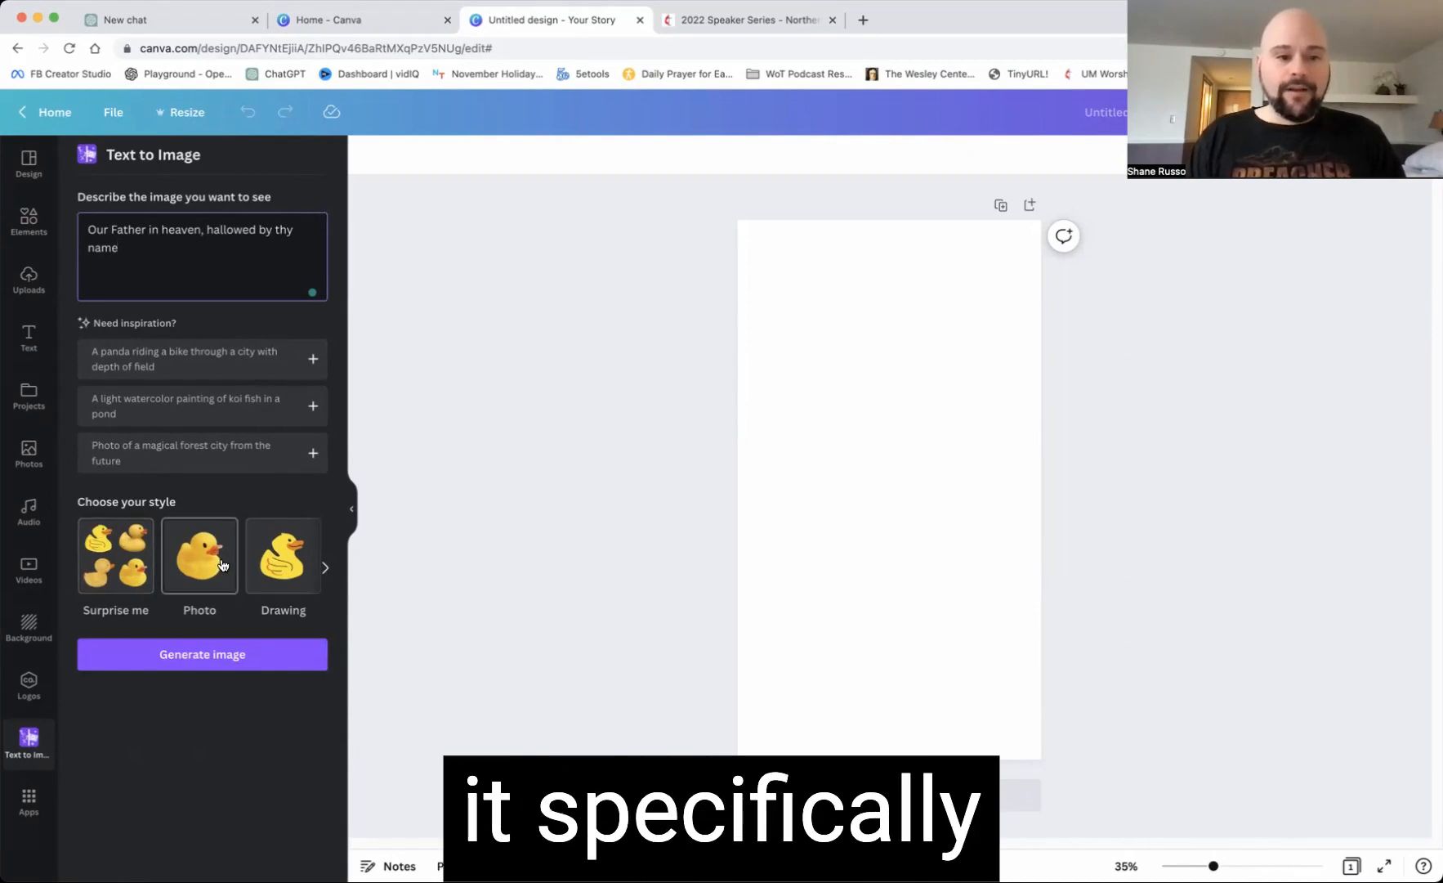
- Select the Painting style and generate images from the entered description
{"action": "left_click", "coordinate": [327, 569]}
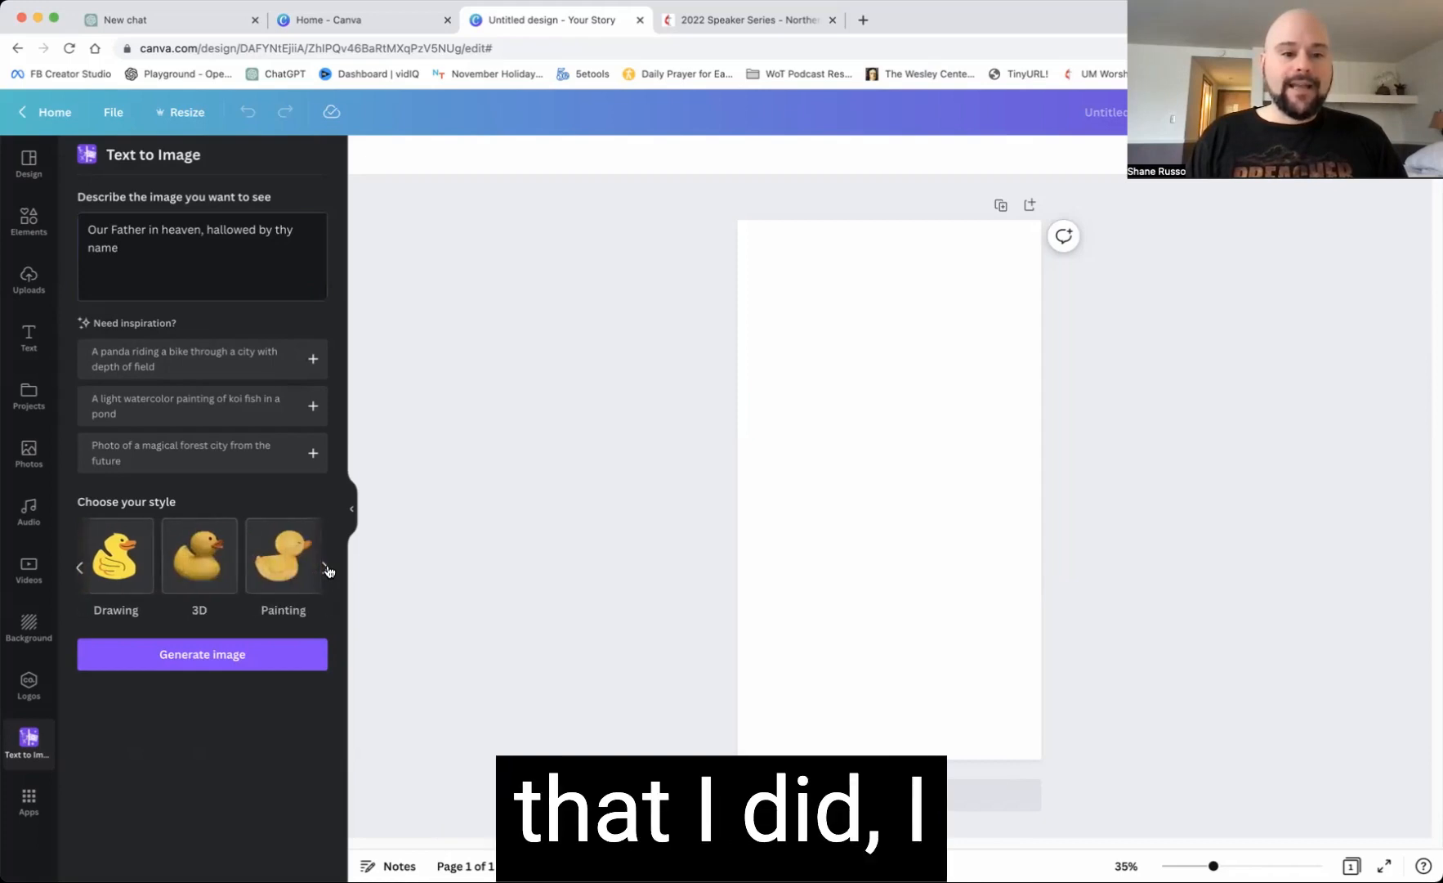
{"action": "left_click", "coordinate": [280, 570]}
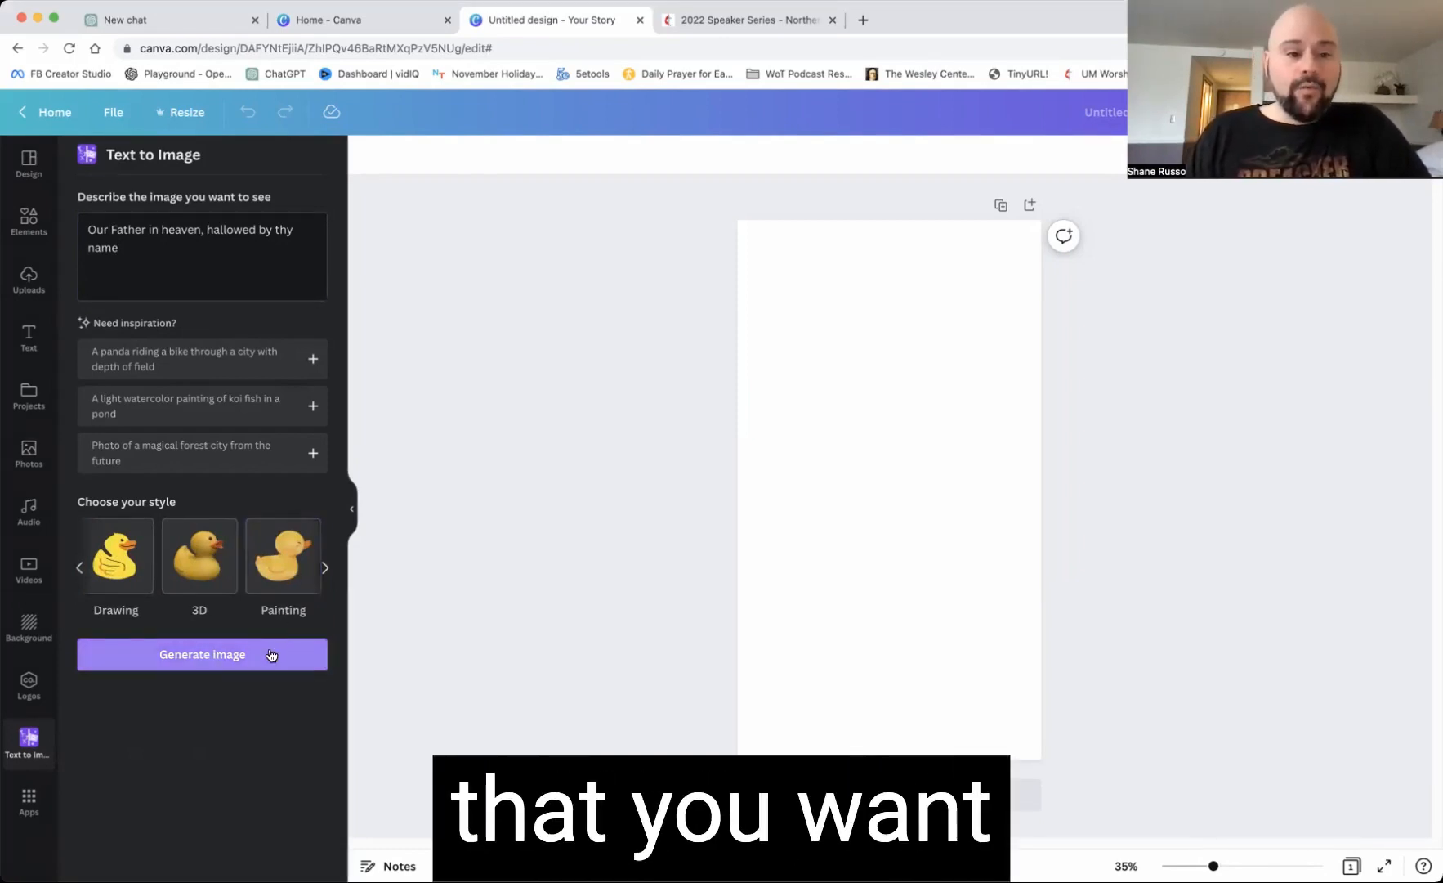
{"action": "left_click", "coordinate": [245, 658]}
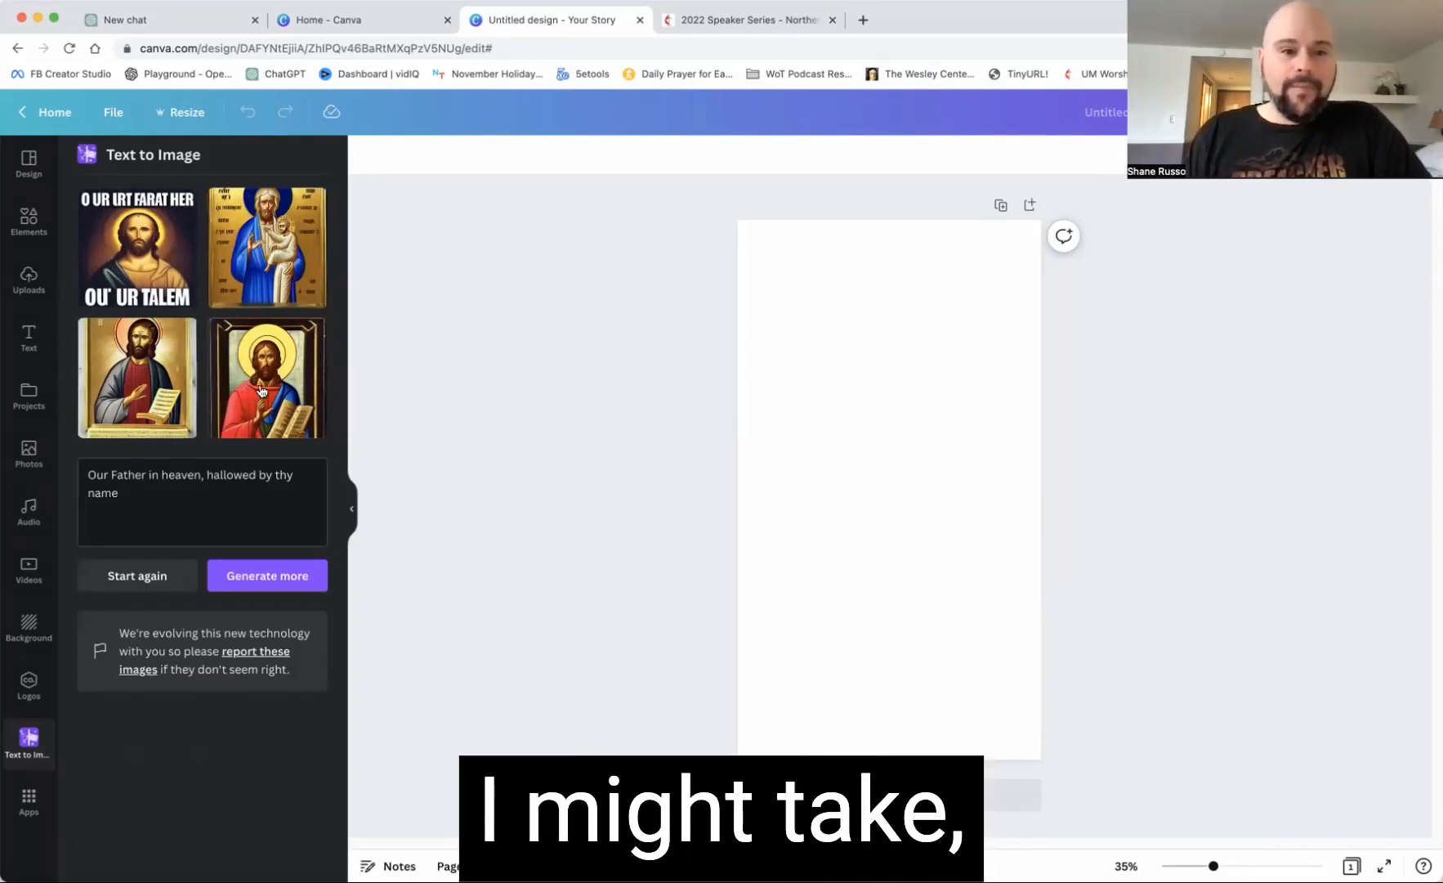
- Place the generated icon of the red-robed figure with the open book on the page and scale it to full page width
{"action": "left_click_drag", "start_coordinate": [285, 393], "coordinate": [832, 400]}
{"action": "left_click_drag", "start_coordinate": [825, 281], "coordinate": [800, 242]}
{"action": "left_click_drag", "start_coordinate": [907, 389], "coordinate": [1004, 555]}
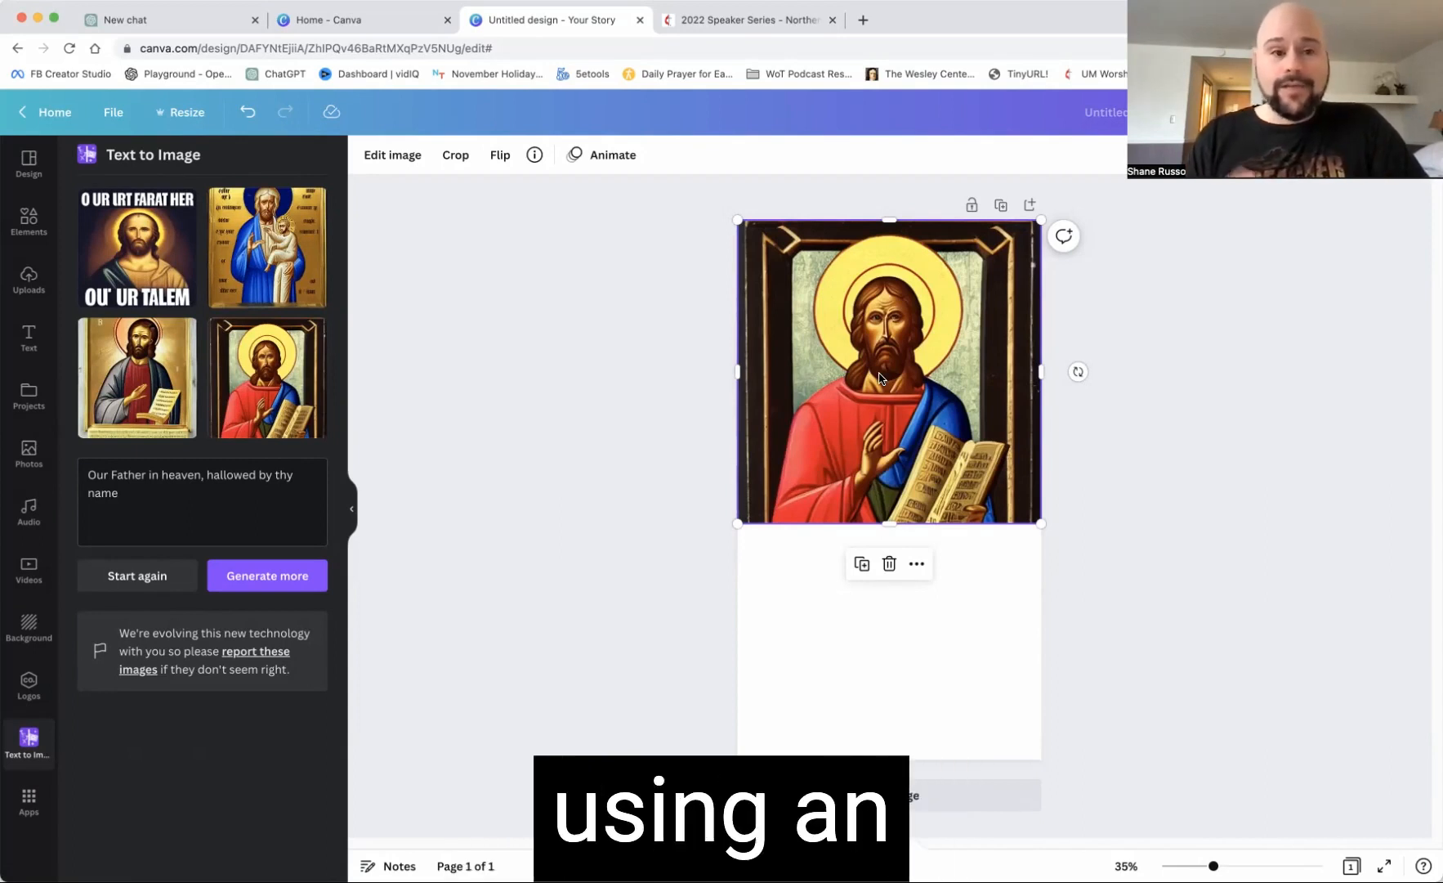
- Start image generation over with an empty description
{"action": "left_click", "coordinate": [139, 575]}
{"action": "left_click", "coordinate": [183, 254]}
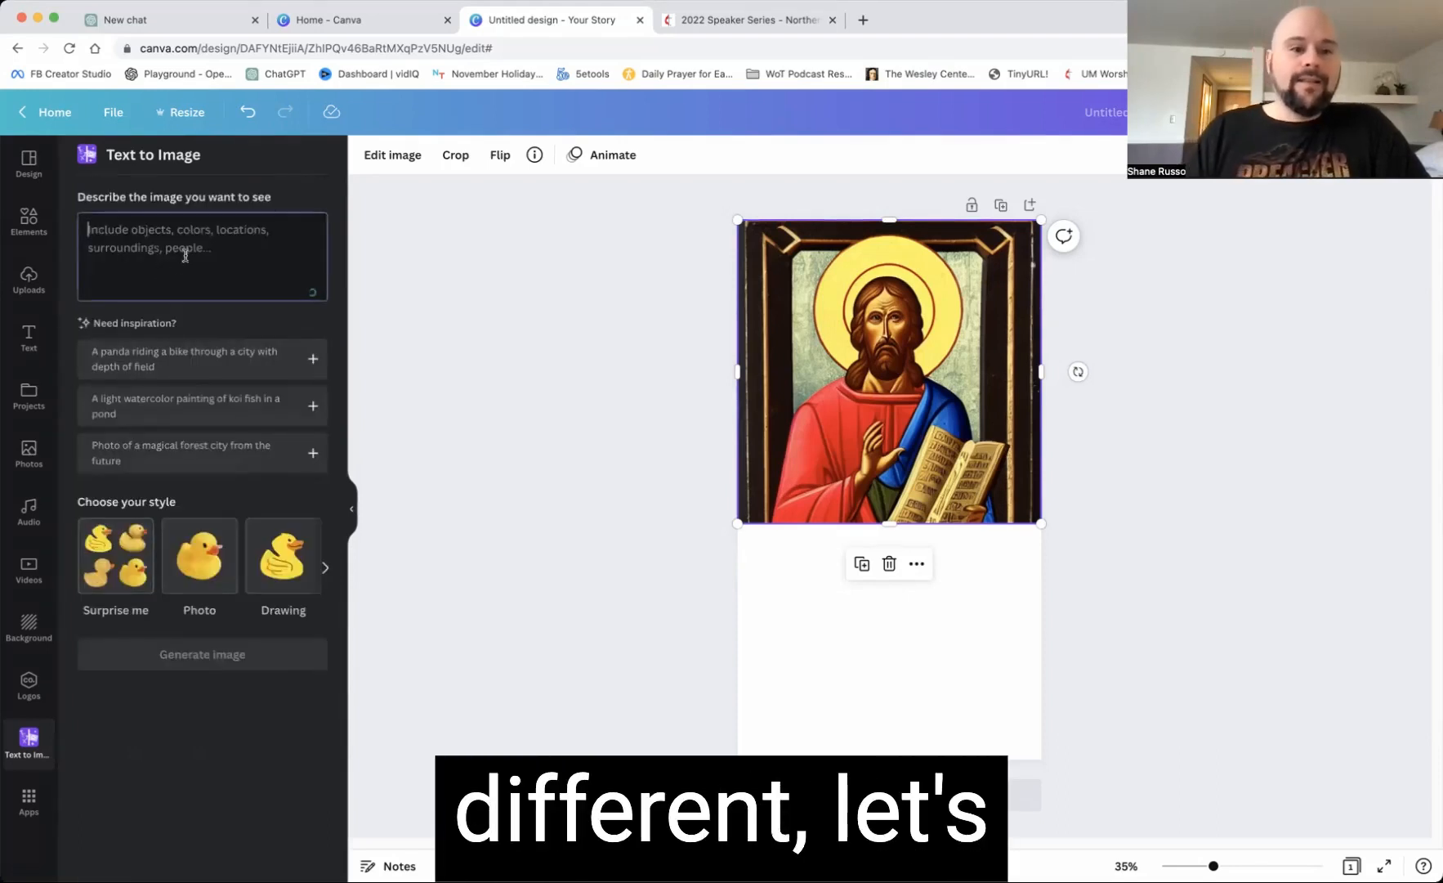
{"action": "type", "text": "Create a runnin"}
{"action": "key", "text": "BackSpace"}
{"action": "key", "text": "BackSpace"}
{"action": "key", "text": "BackSpace"}
{"action": "key", "text": "BackSpace"}
{"action": "key", "text": "BackSpace"}
{"action": "key", "text": "BackSpace"}
{"action": "key", "text": "BackSpace"}
{"action": "key", "text": "BackSpace"}
{"action": "key", "text": "BackSpace"}
{"action": "key", "text": "BackSpace"}
{"action": "key", "text": "BackSpace"}
{"action": "key", "text": "BackSpace"}
{"action": "key", "text": "BackSpace"}
{"action": "key", "text": "BackSpace"}
{"action": "key", "text": "BackSpace"}
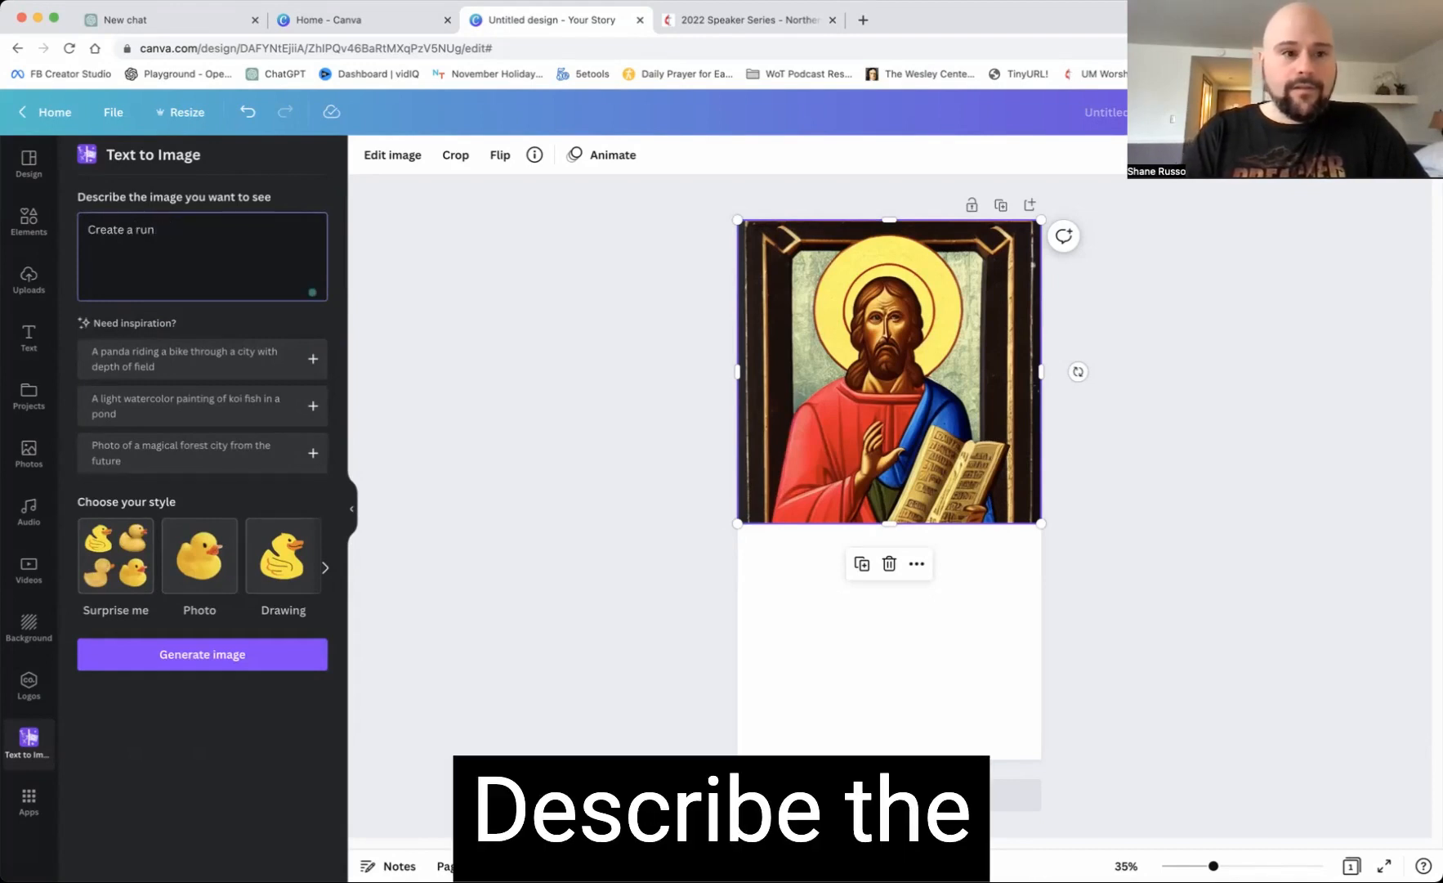
- Describe the new image as "Running shoe in rainbow colors" and generate it in the Painting style
{"action": "type", "text": "Running shoe"}
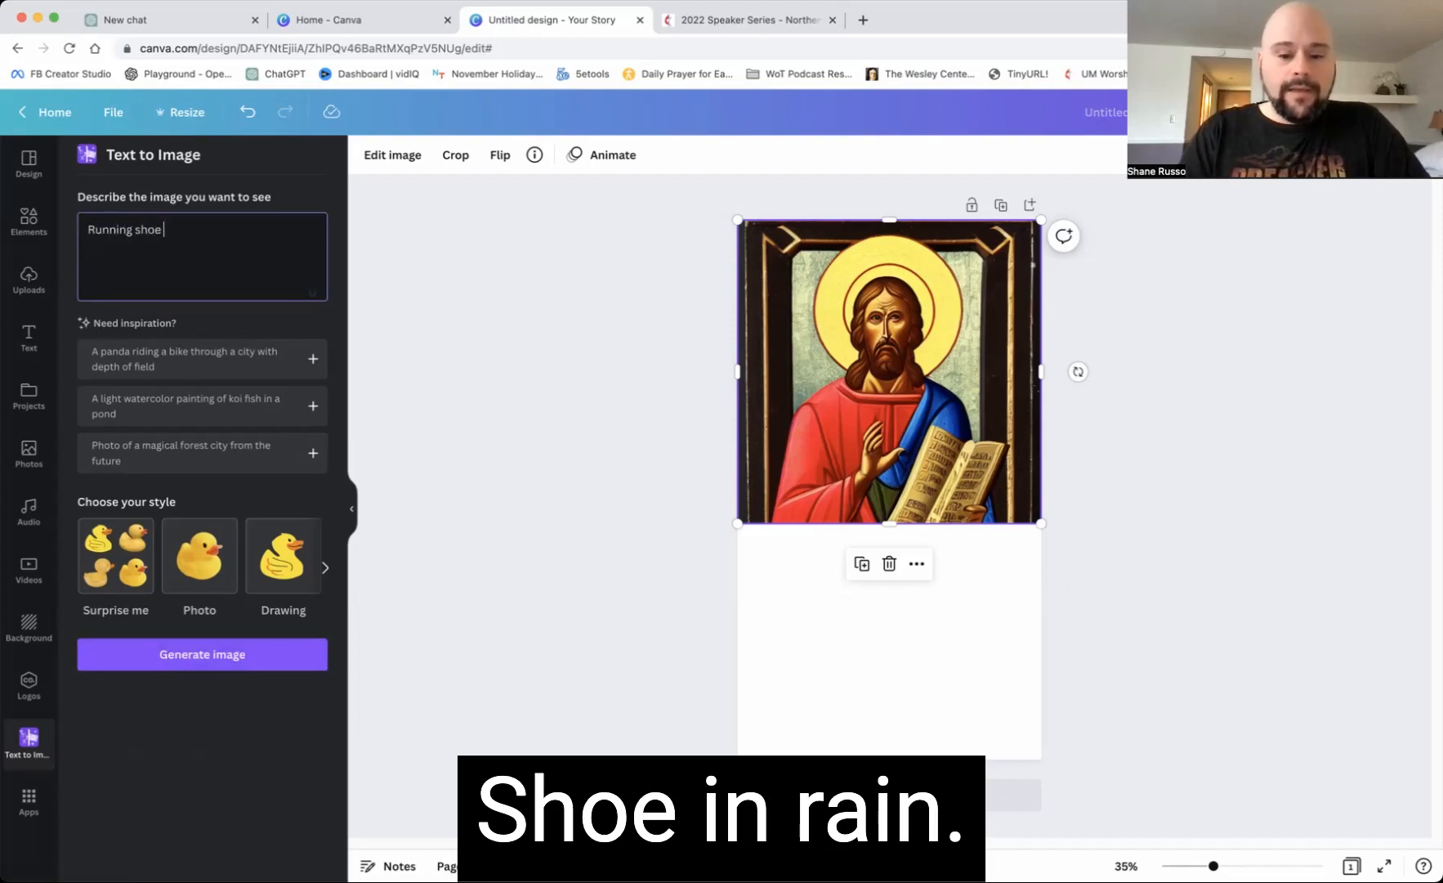
{"action": "type", "text": " in ra"}
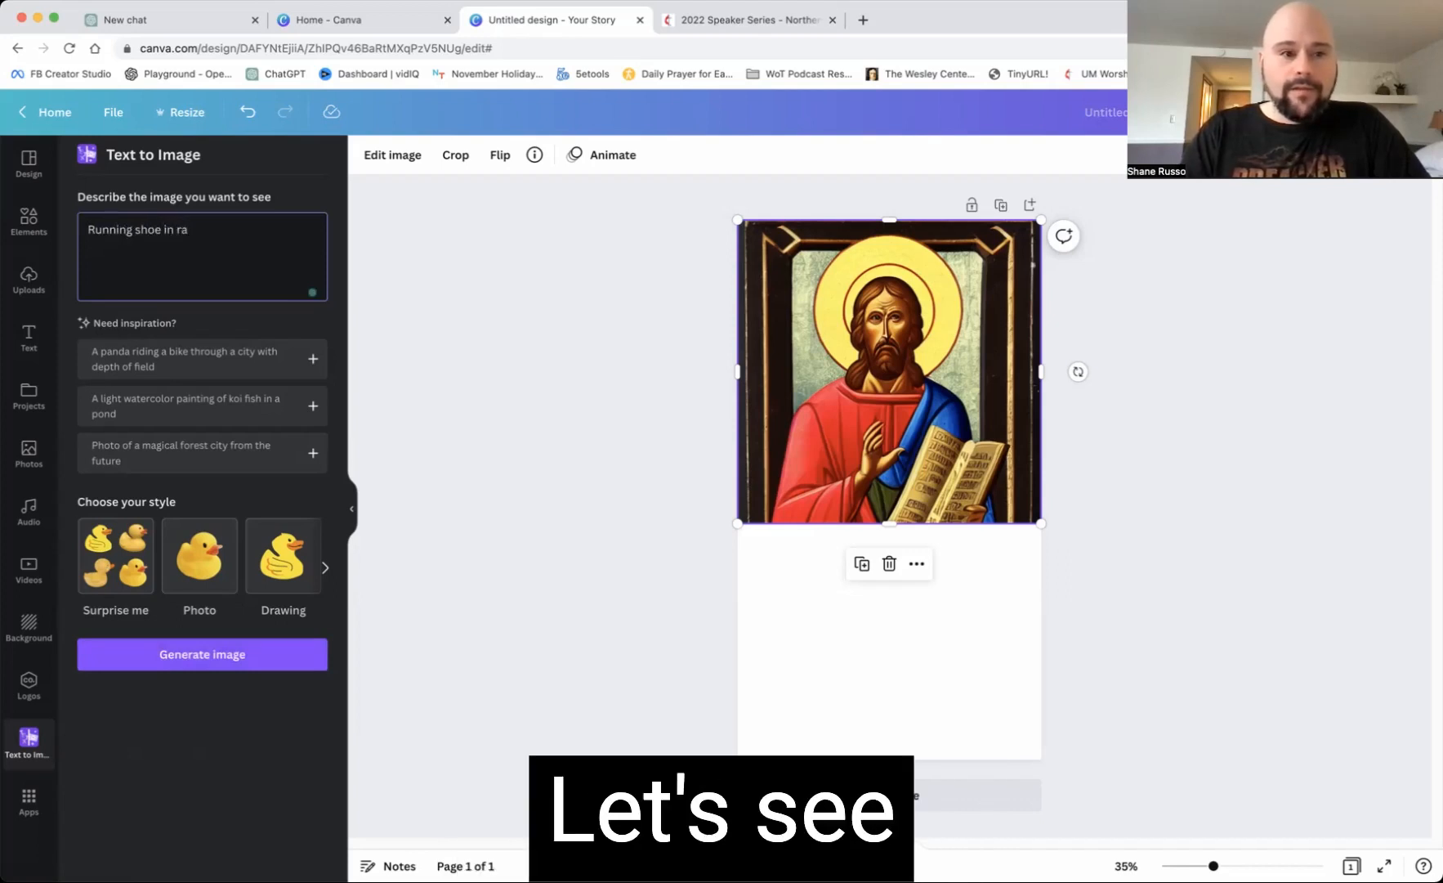
{"action": "type", "text": "inbow colors"}
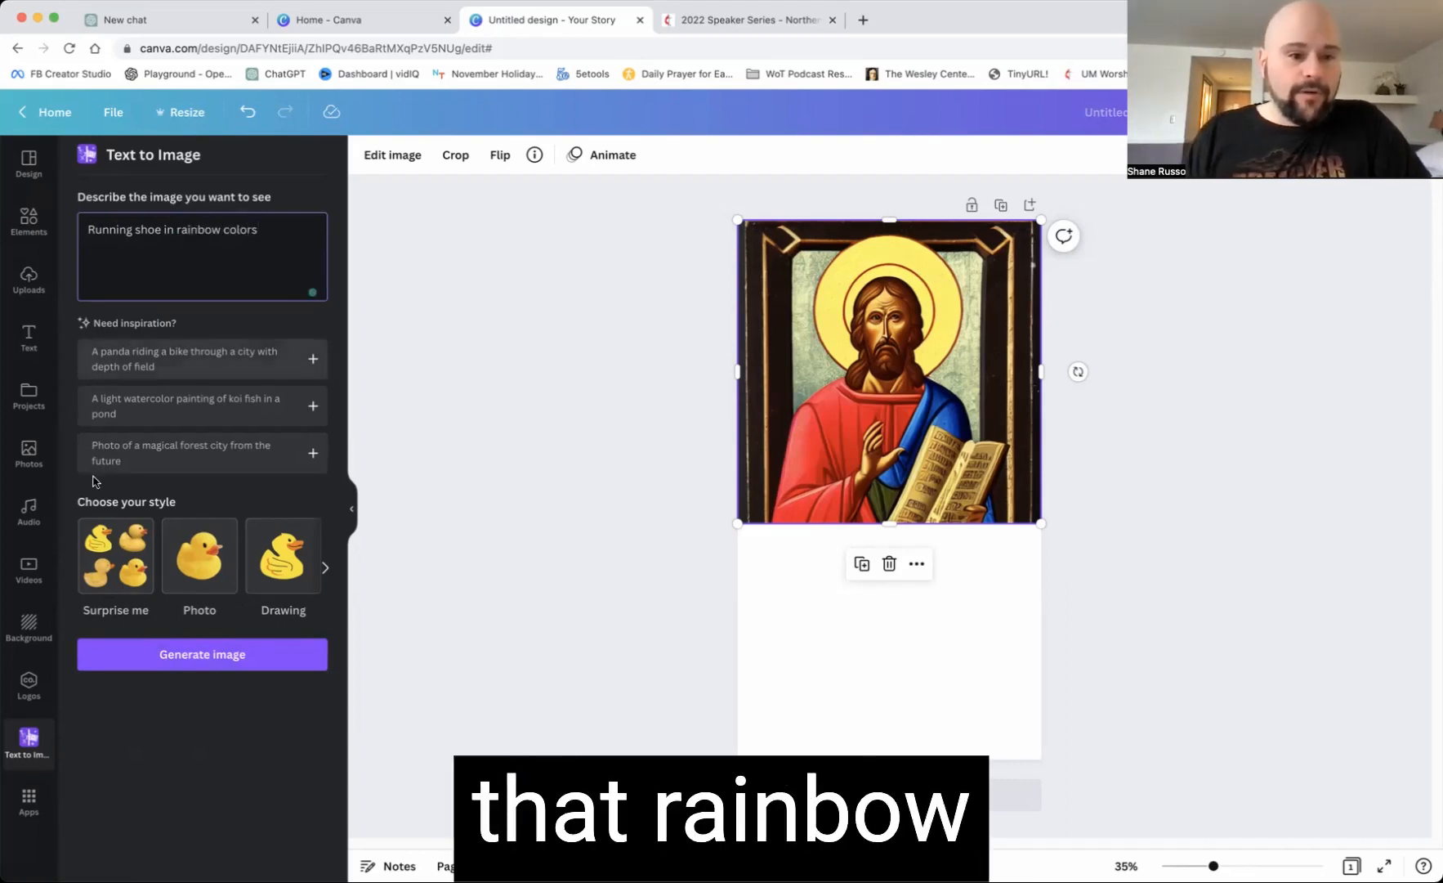
{"action": "left_click", "coordinate": [325, 567]}
{"action": "left_click", "coordinate": [304, 574]}
{"action": "left_click", "coordinate": [267, 654]}
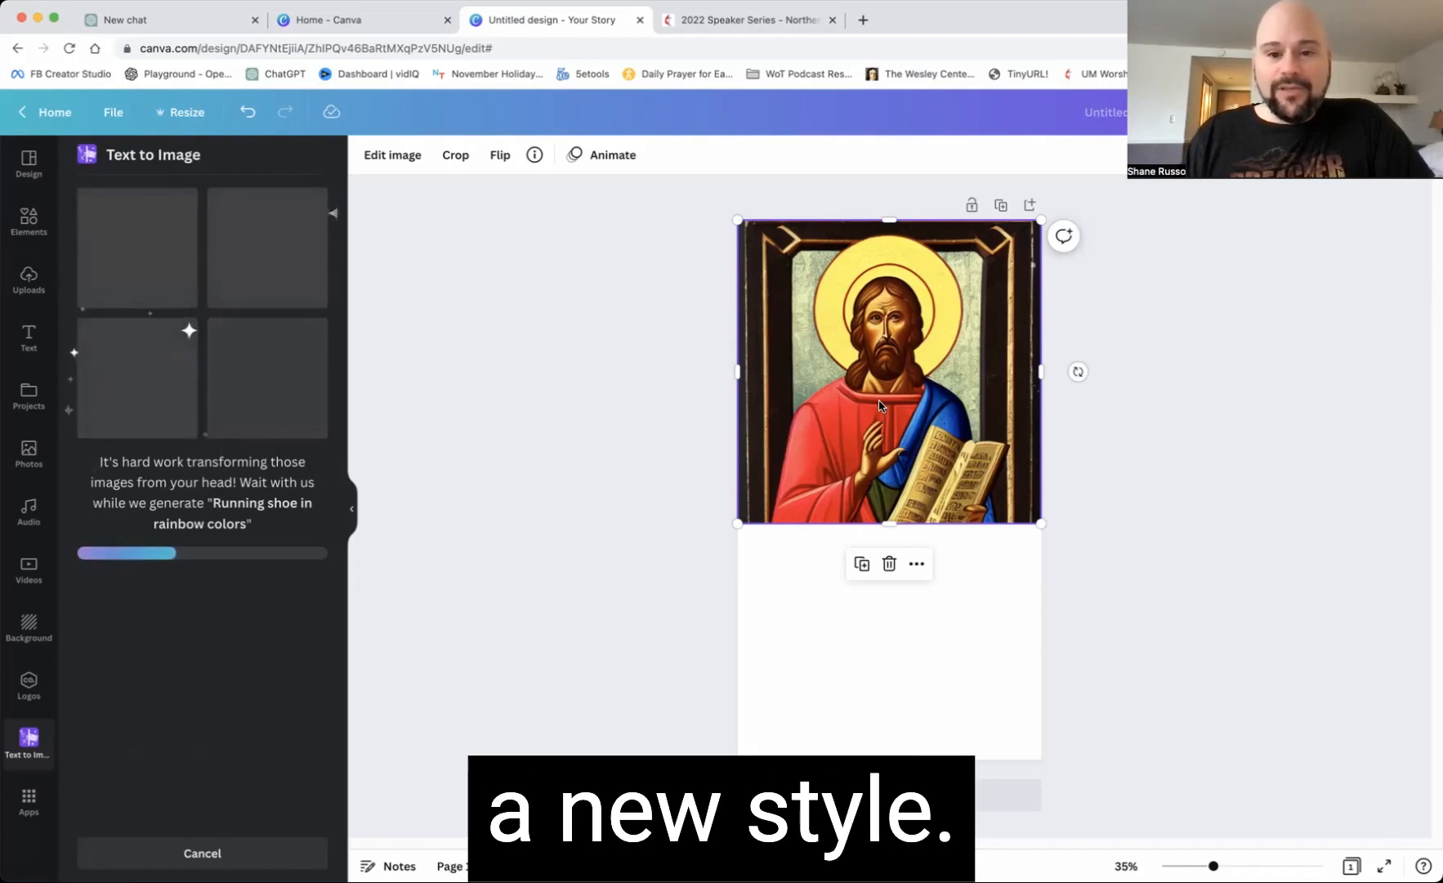
- Delete the icon image of the red-robed figure from the page
{"action": "left_click_drag", "start_coordinate": [882, 403], "coordinate": [893, 394]}
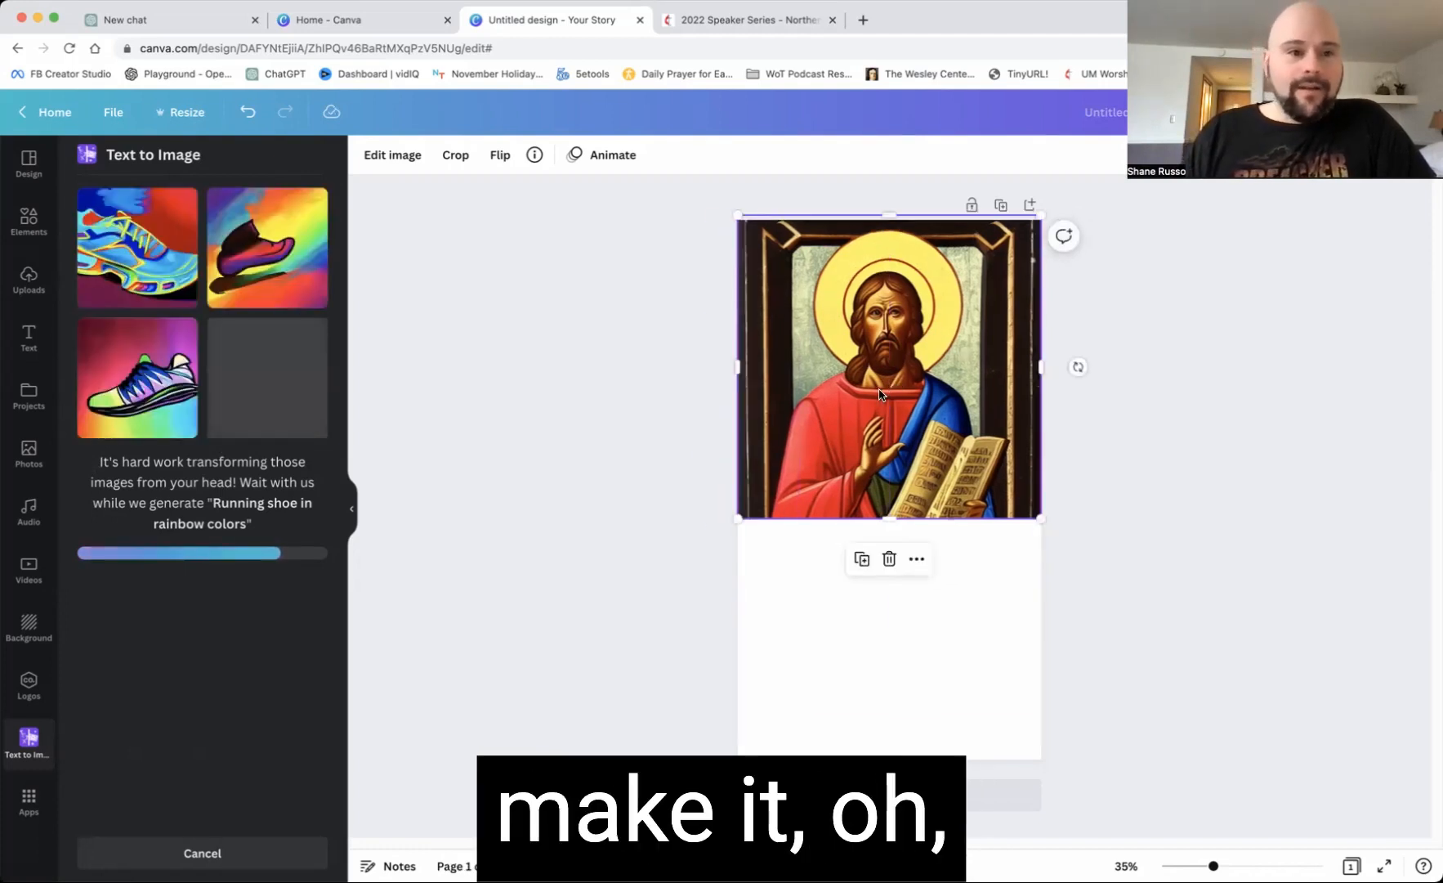
{"action": "key", "text": "Delete"}
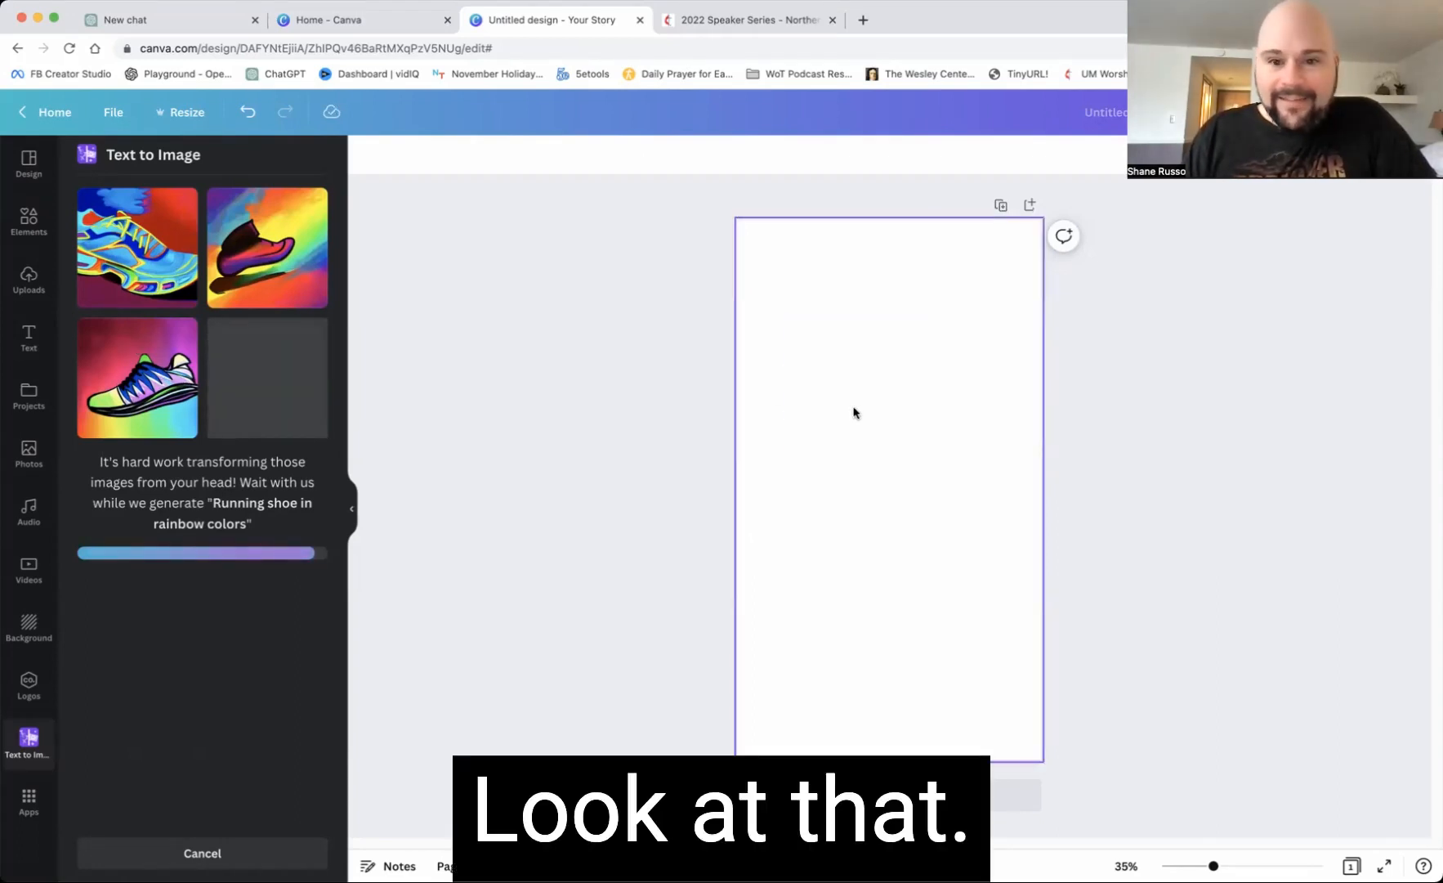
{"action": "key", "text": "super+z"}
- Place the generated yellow and blue running shoe image at the top of the page and scale it to full page width
{"action": "left_click_drag", "start_coordinate": [789, 318], "coordinate": [634, 170]}
{"action": "left_click_drag", "start_coordinate": [956, 486], "coordinate": [1046, 576]}
{"action": "left_click_drag", "start_coordinate": [931, 459], "coordinate": [968, 512]}
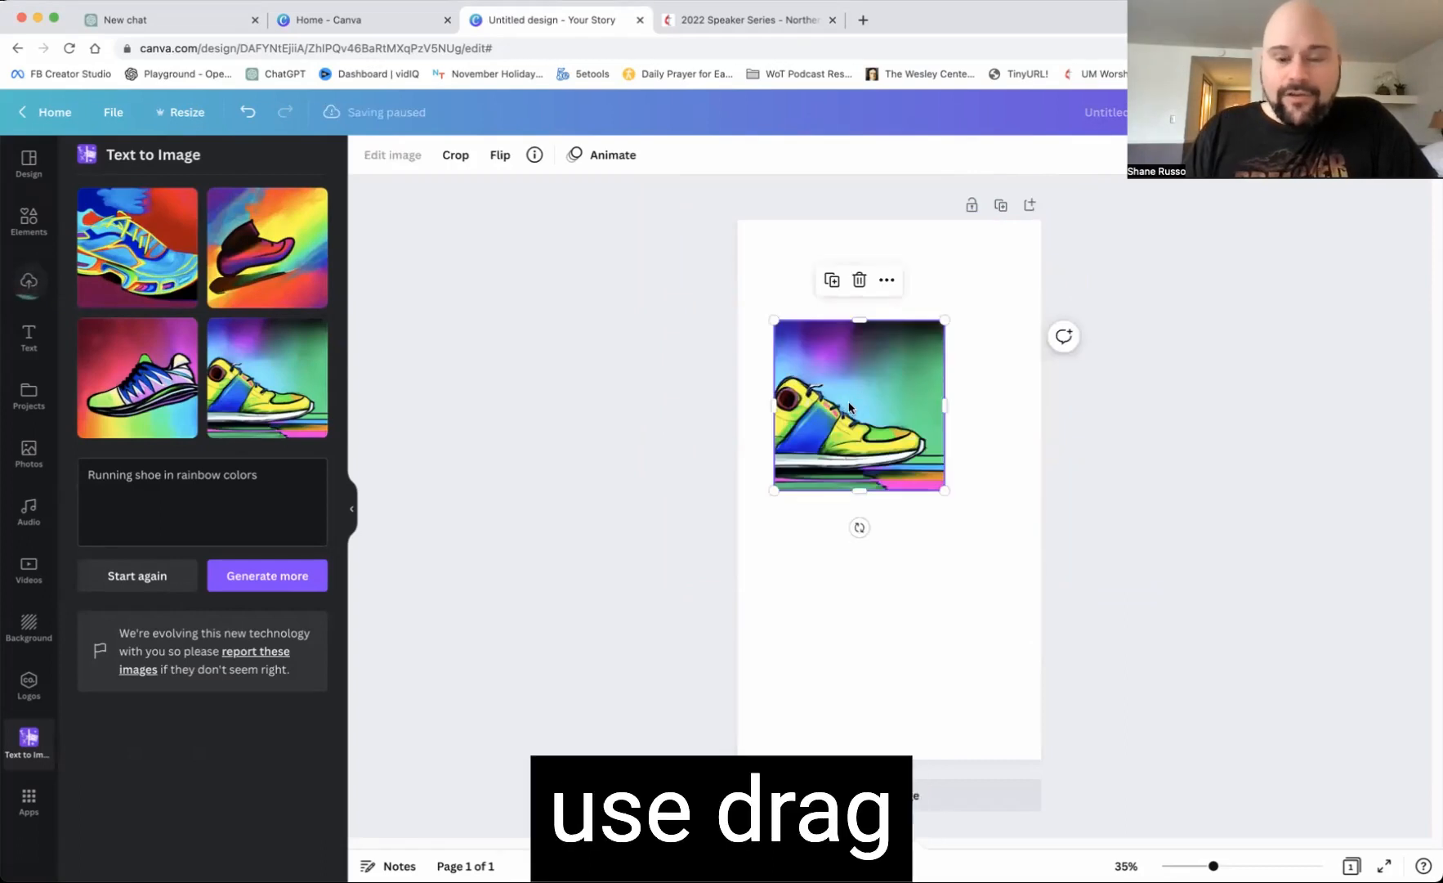
{"action": "left_click_drag", "start_coordinate": [848, 403], "coordinate": [813, 301]}
{"action": "left_click_drag", "start_coordinate": [908, 395], "coordinate": [1041, 524]}
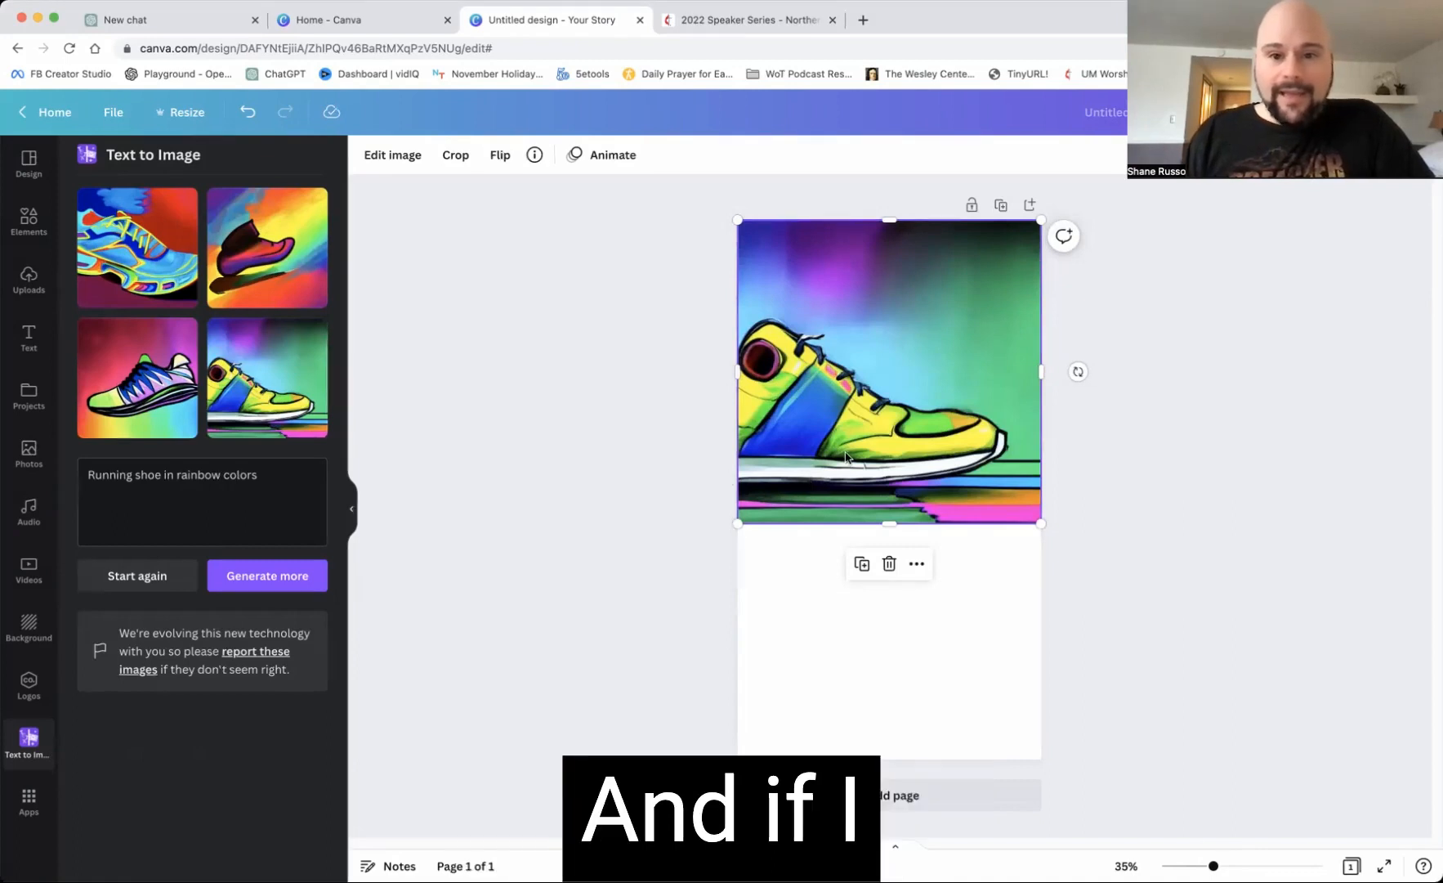
- Enlarge the shoe image to nearly the full page height and shift it so the shoe's heel and laces fill the page
{"action": "left_click_drag", "start_coordinate": [737, 523], "coordinate": [338, 741]}
{"action": "left_click_drag", "start_coordinate": [833, 570], "coordinate": [1211, 509]}
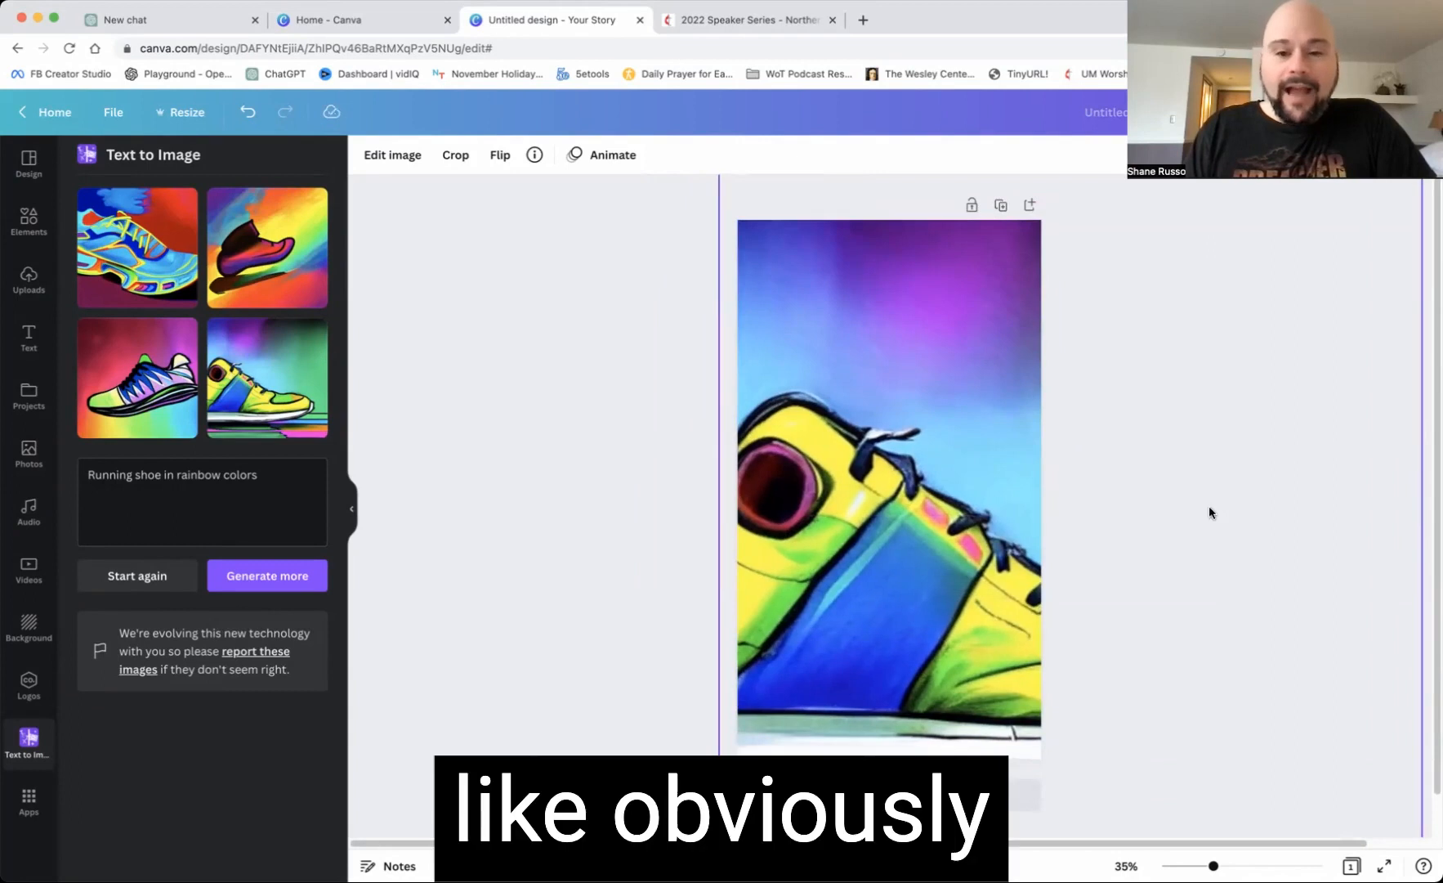
{"action": "left_click", "coordinate": [646, 449]}
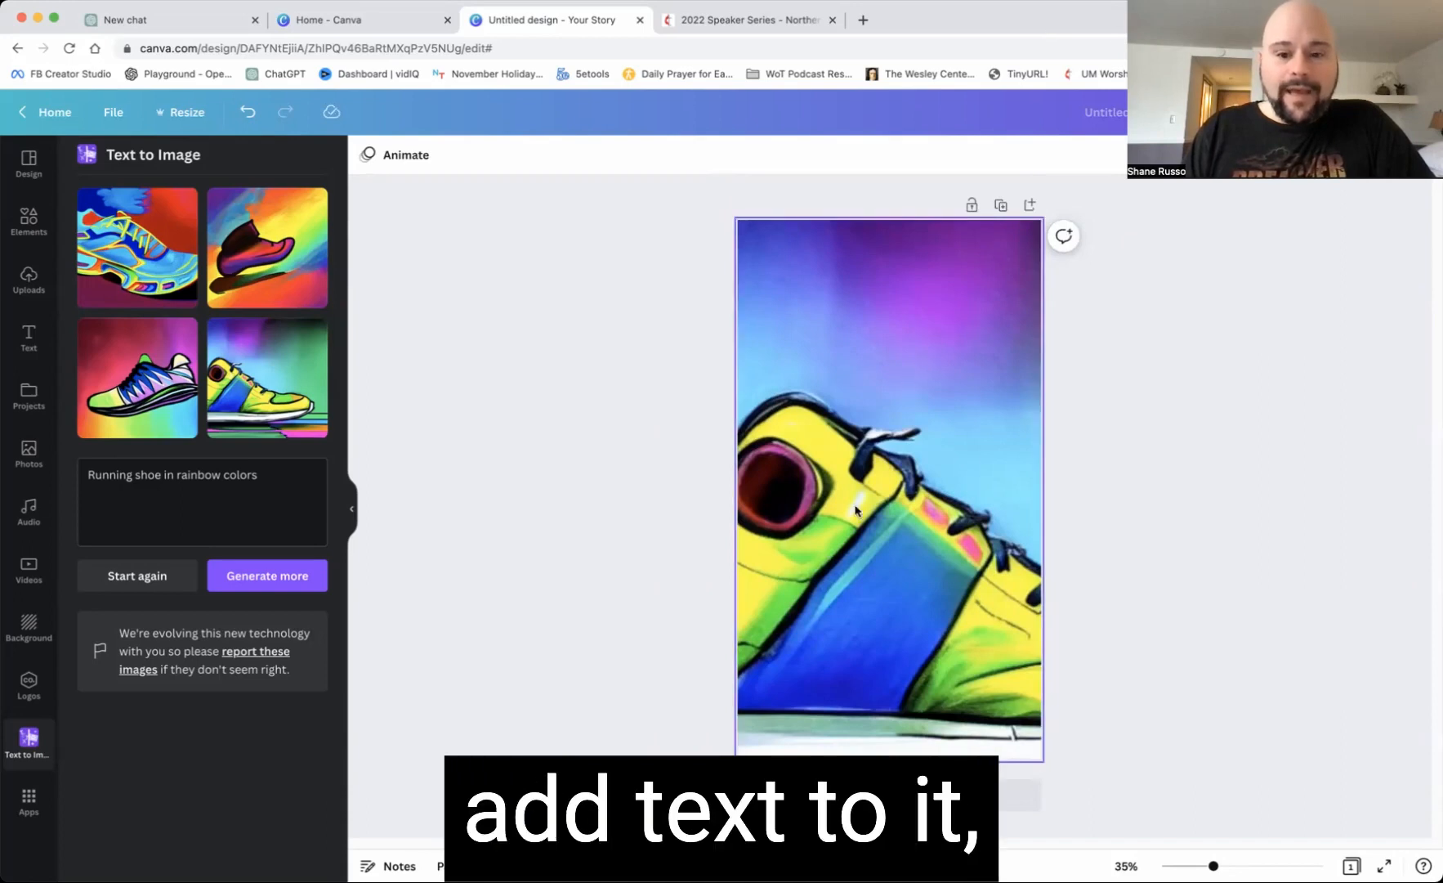
- Add a text element in the RODEO font combination reading "This is a shoe" and place it above the shoe
{"action": "left_click", "coordinate": [29, 163]}
{"action": "left_click", "coordinate": [29, 337]}
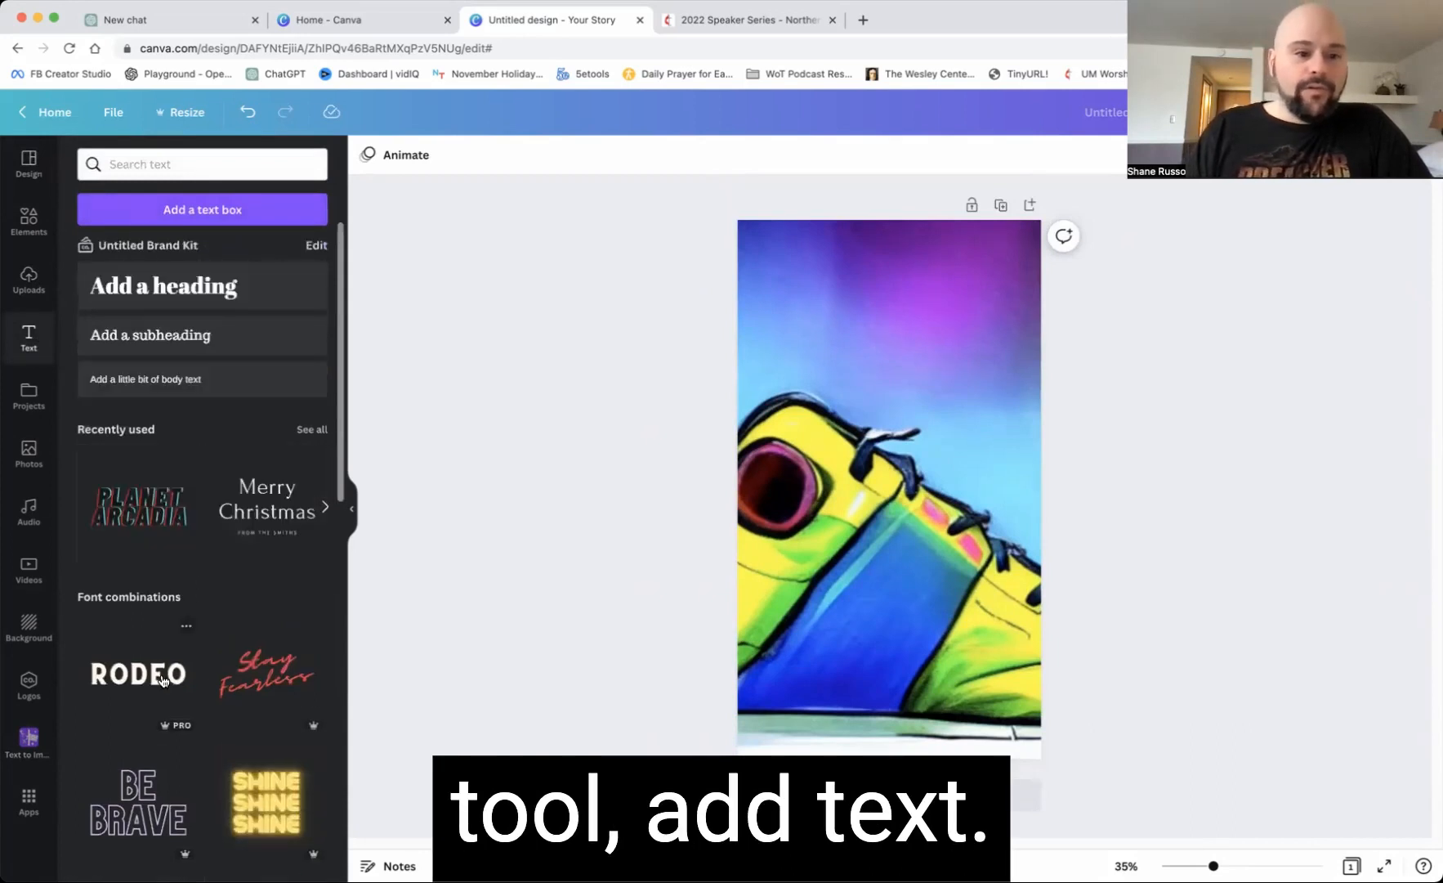
{"action": "left_click", "coordinate": [138, 506]}
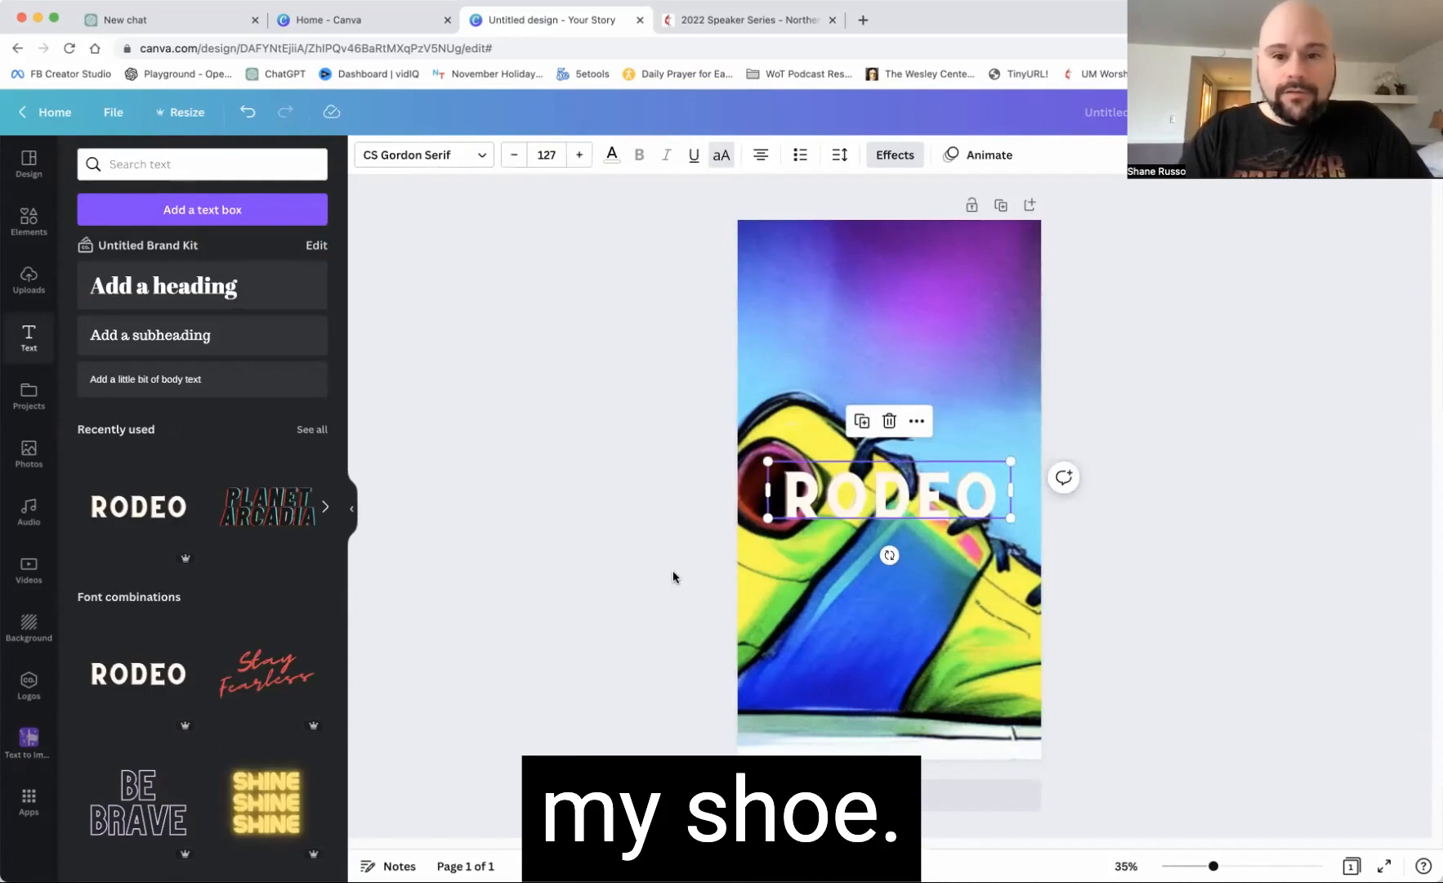
{"action": "double_click", "coordinate": [852, 496]}
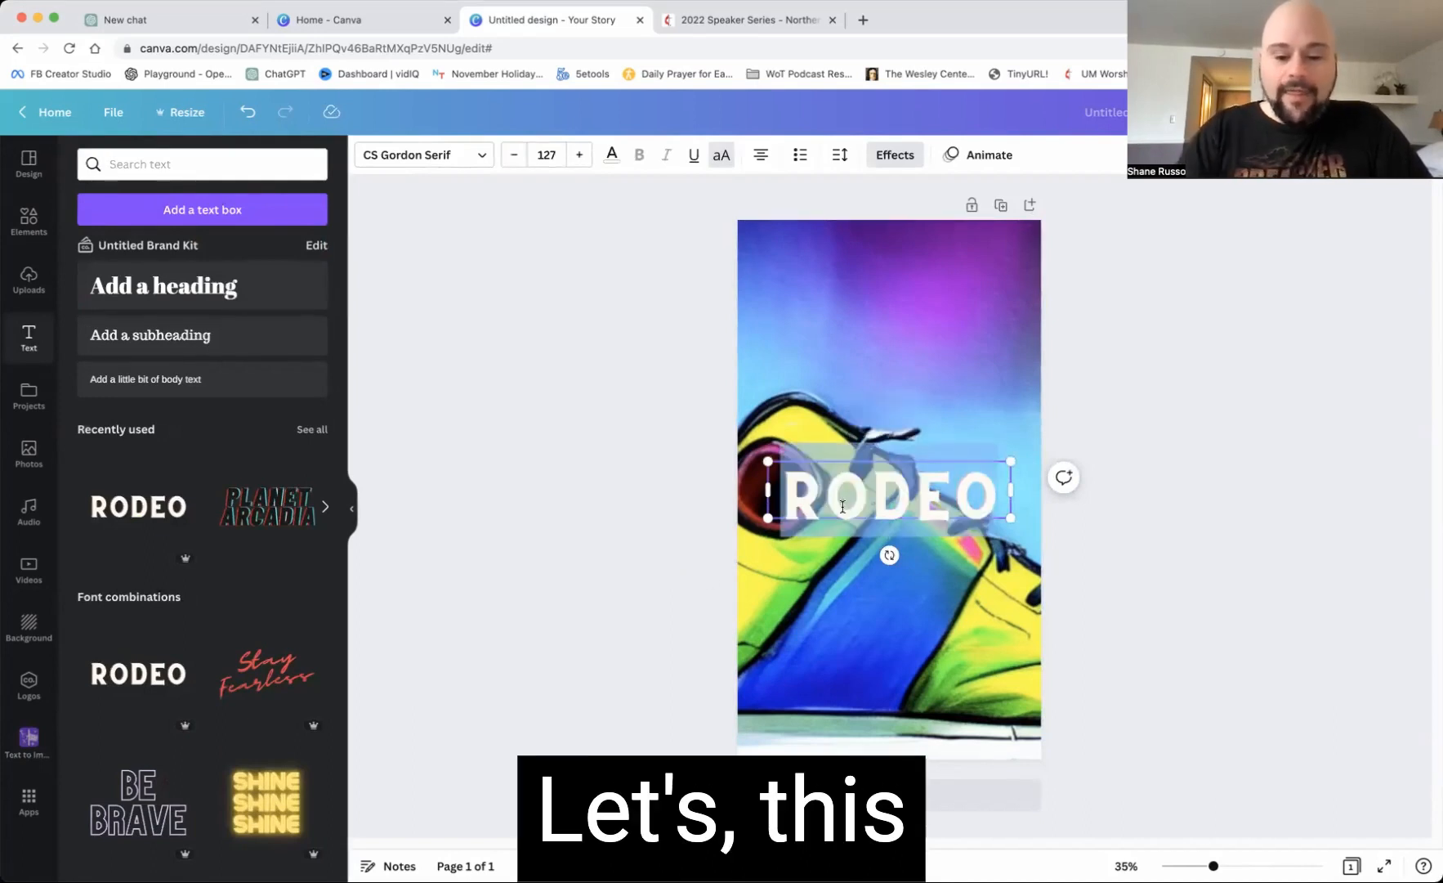
{"action": "type", "text": "This is a sho"}
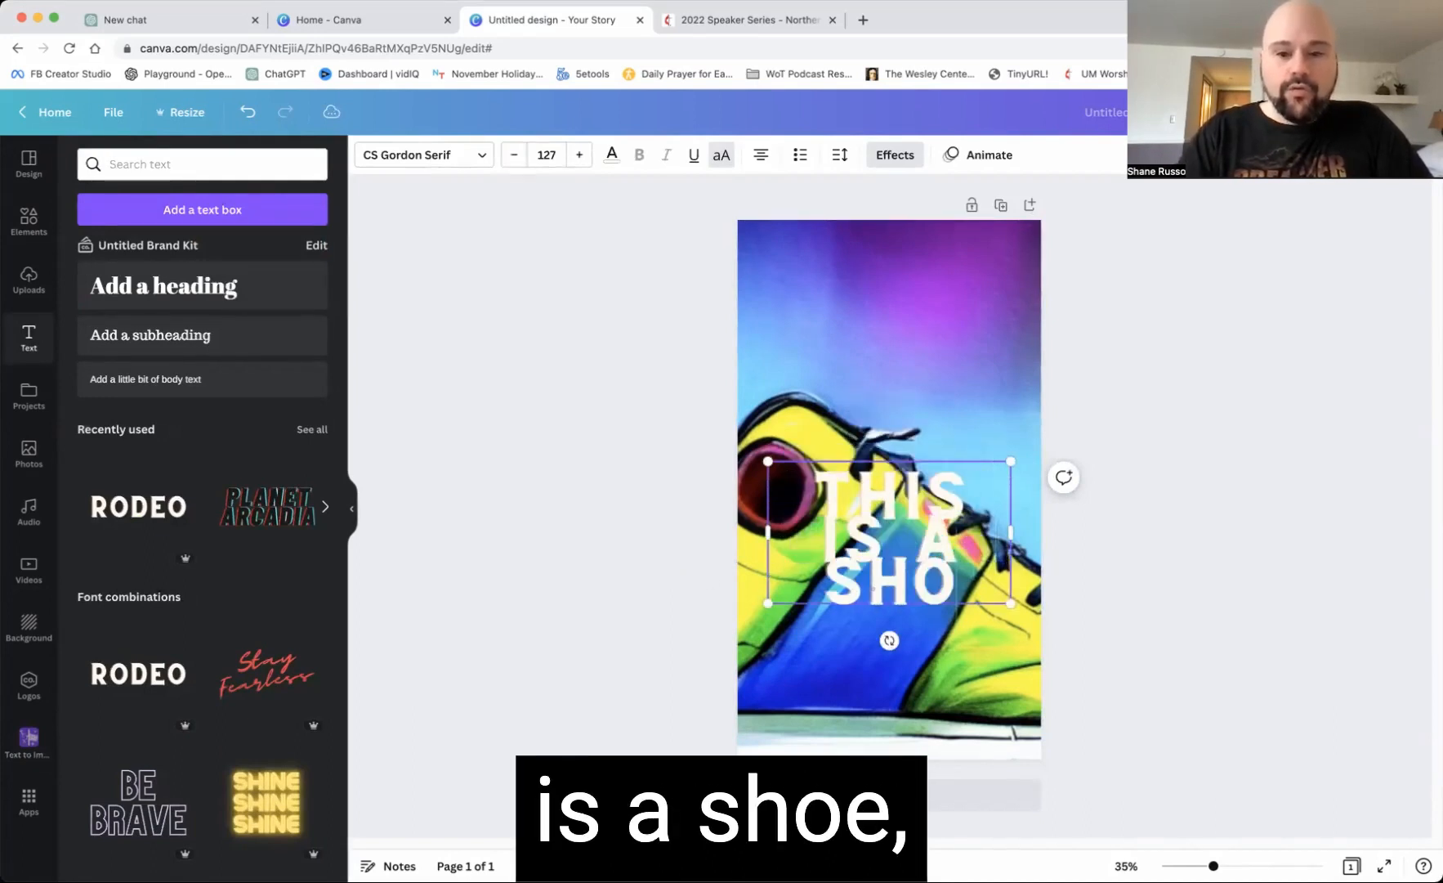
{"action": "type", "text": "e"}
{"action": "left_click_drag", "start_coordinate": [898, 503], "coordinate": [898, 292]}
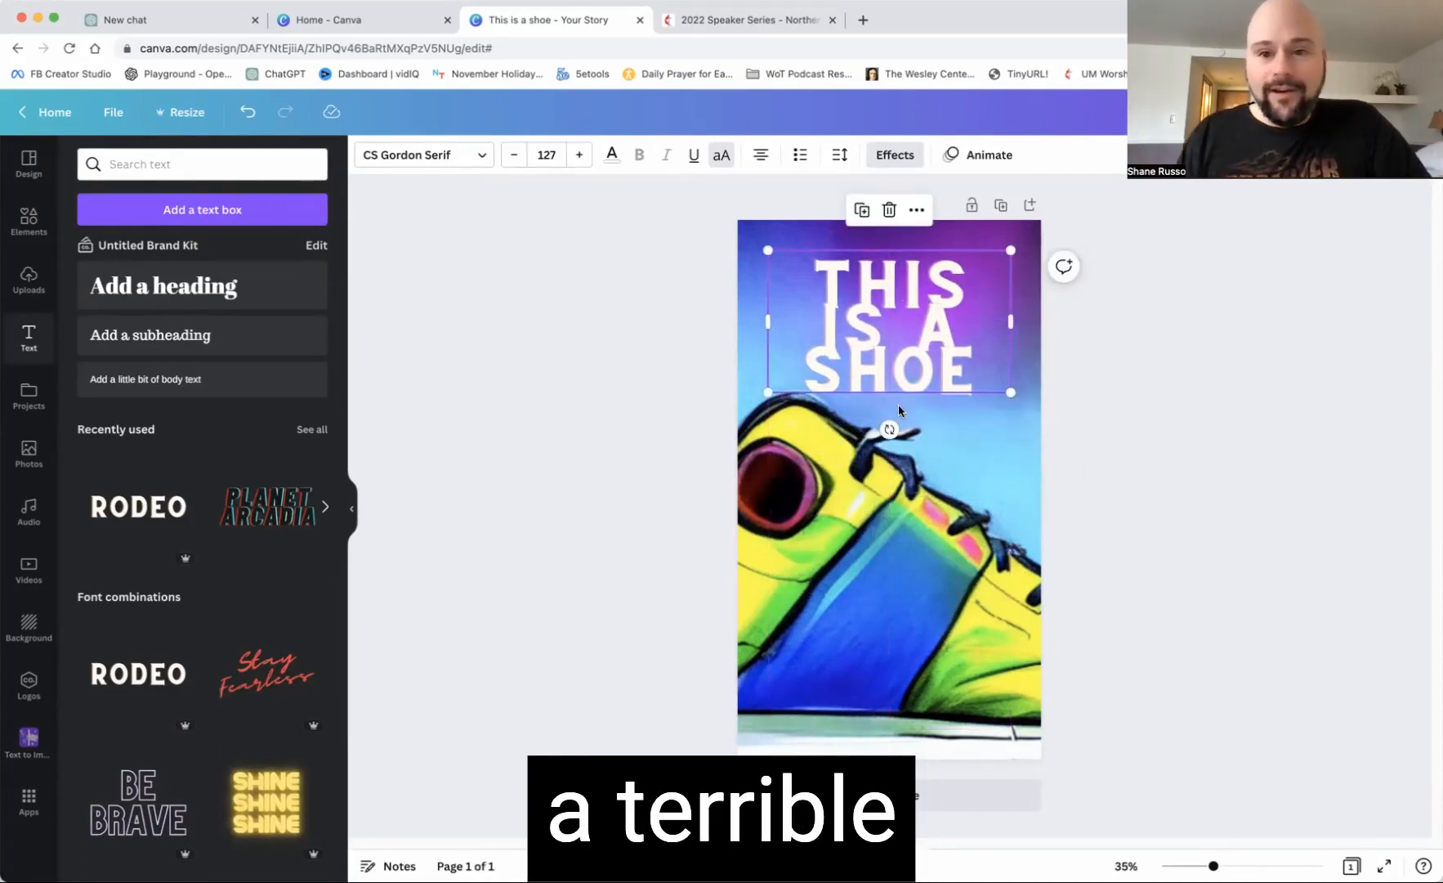
{"action": "left_click", "coordinate": [1057, 490]}
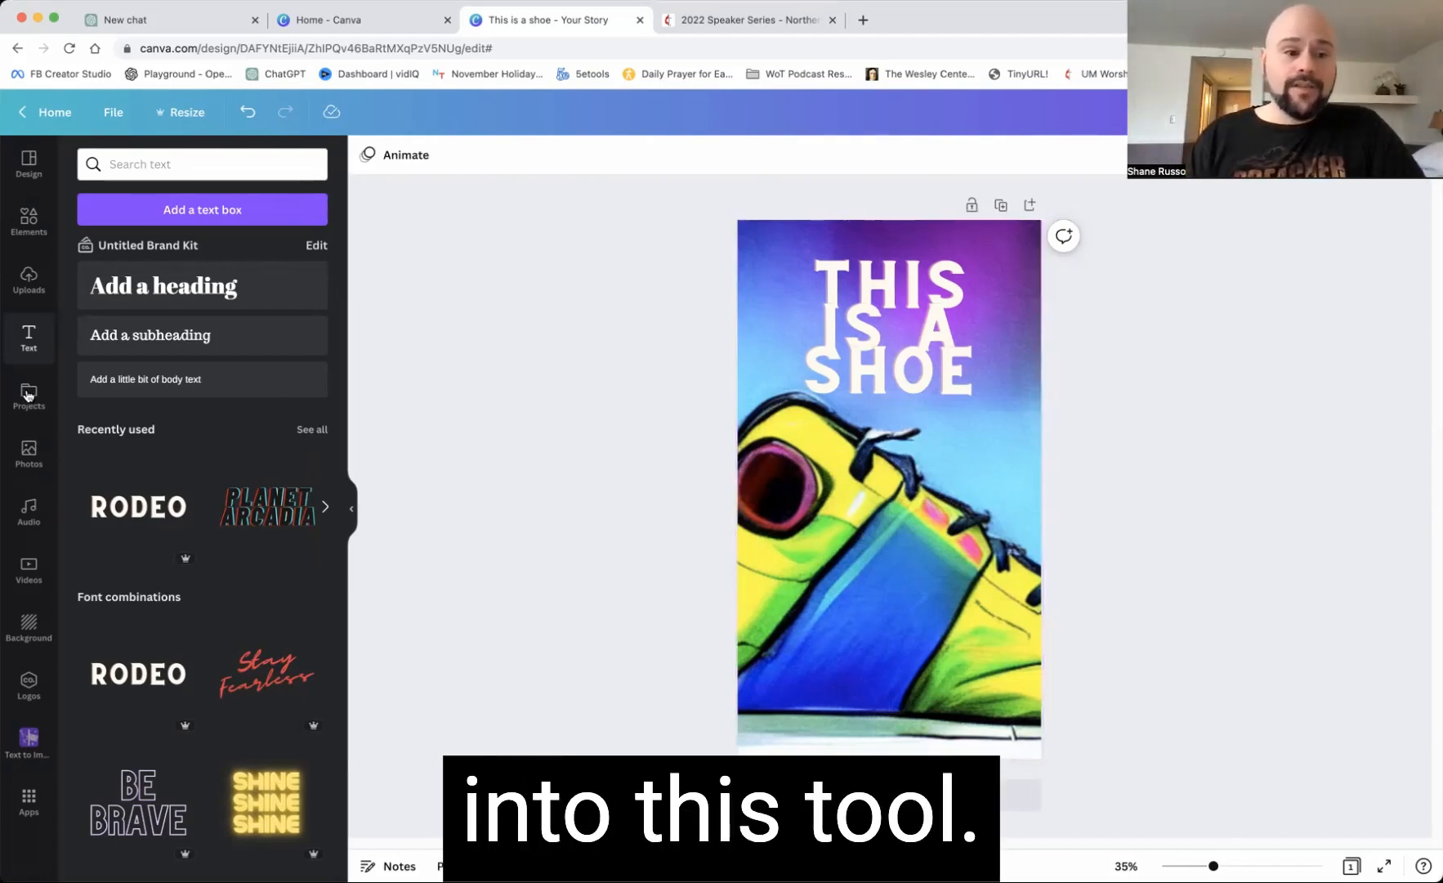
- Start a new Text to Image prompt reading "Easter cross on a hill" and generate it in the Photo style
{"action": "left_click", "coordinate": [31, 808]}
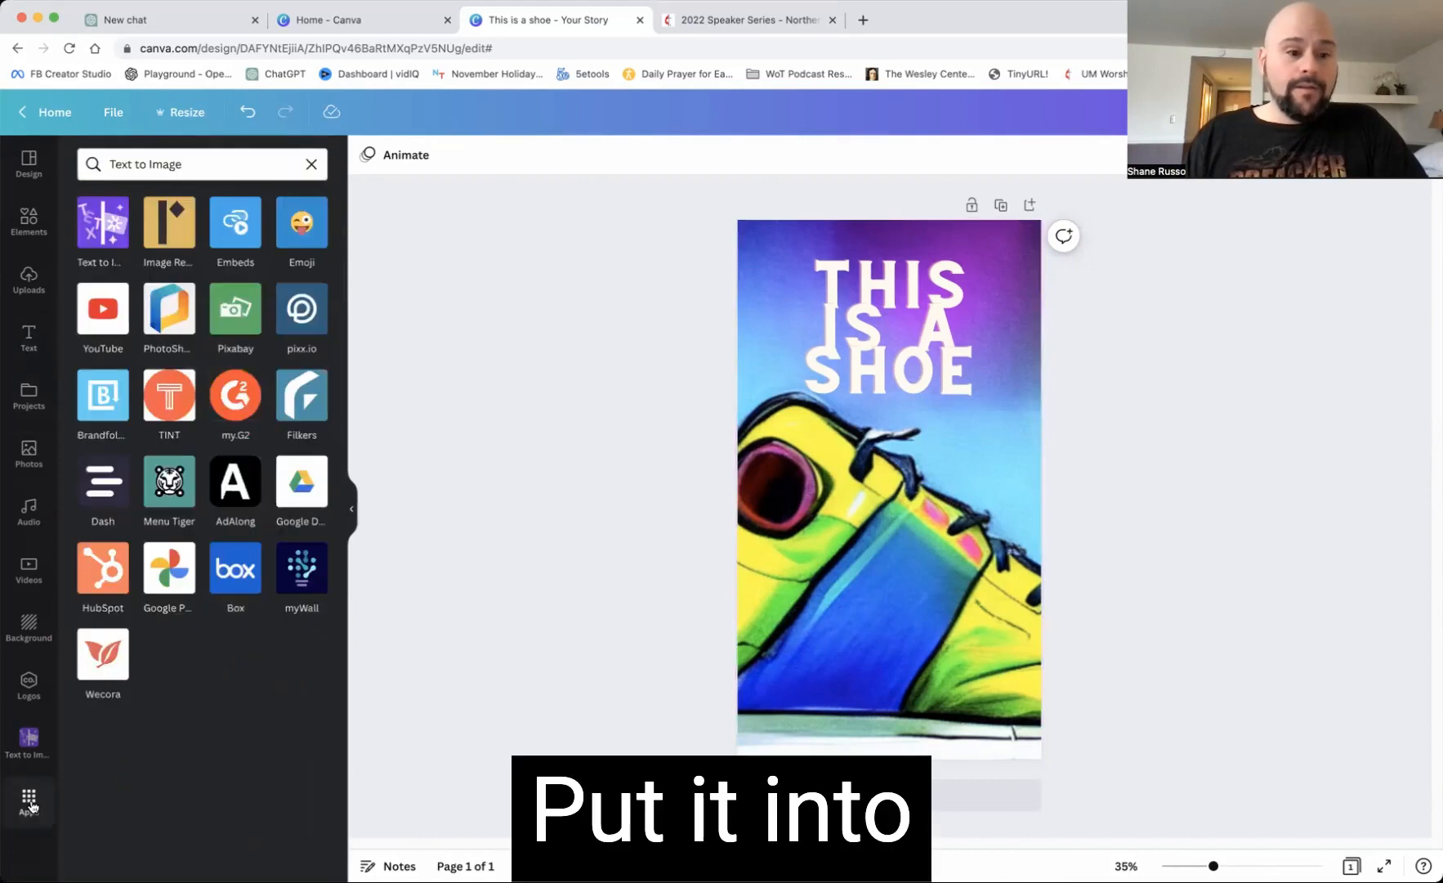
{"action": "left_click", "coordinate": [42, 745]}
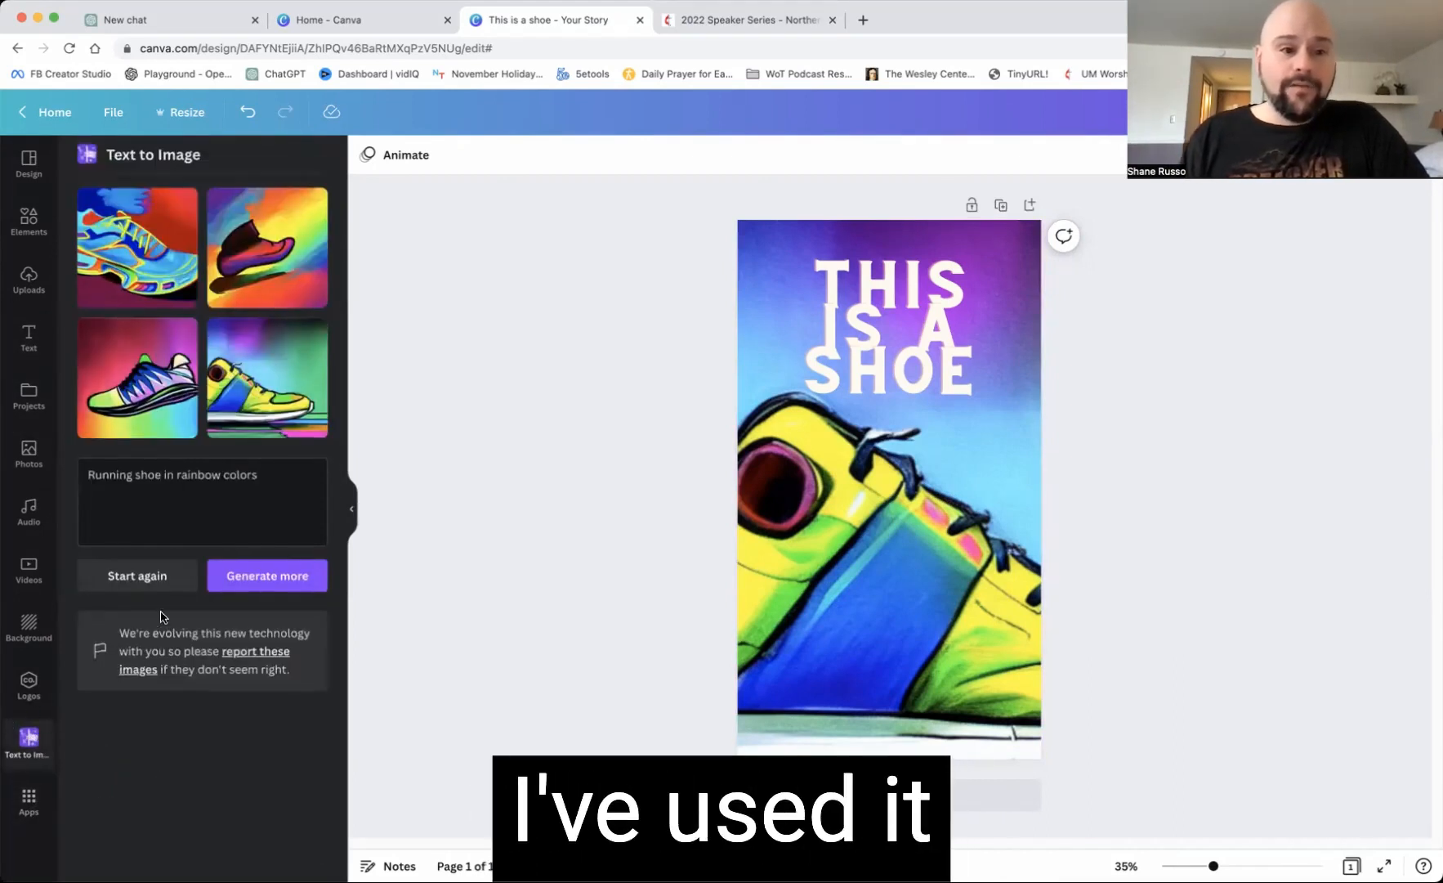
{"action": "left_click", "coordinate": [186, 478]}
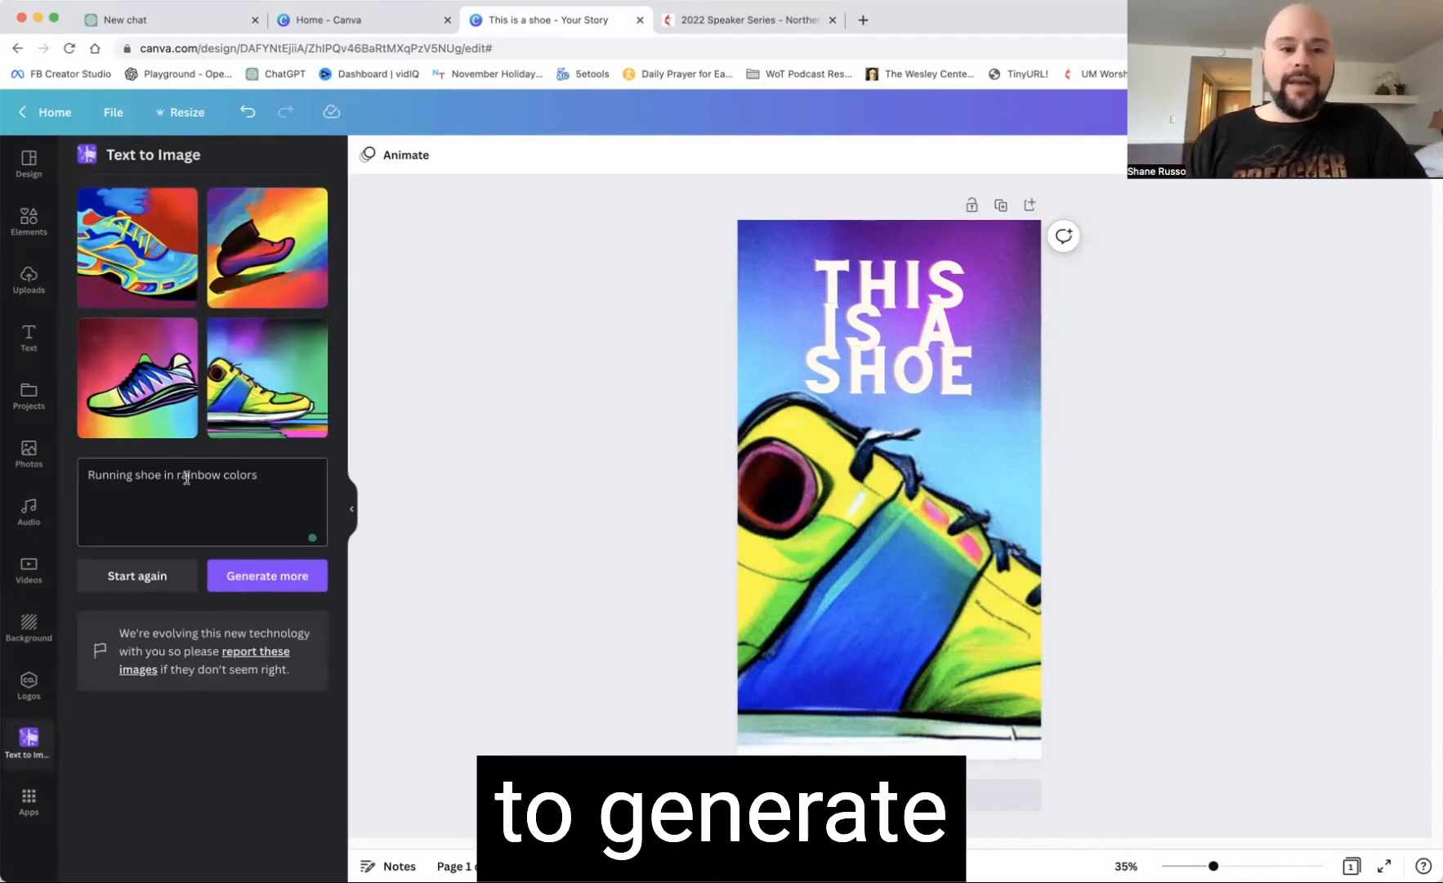
{"action": "left_click", "coordinate": [151, 576]}
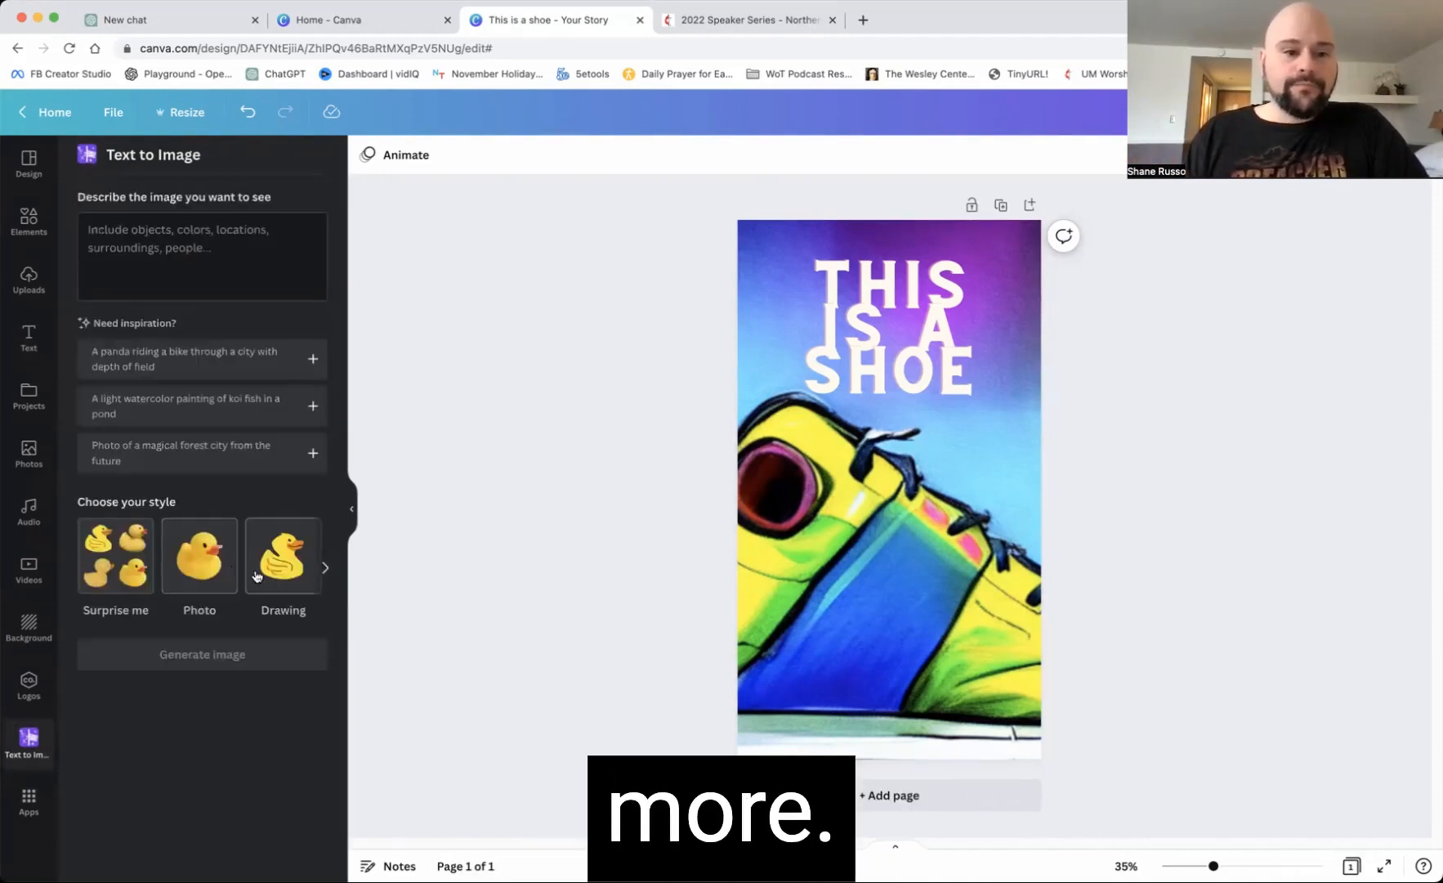
{"action": "left_click", "coordinate": [228, 251]}
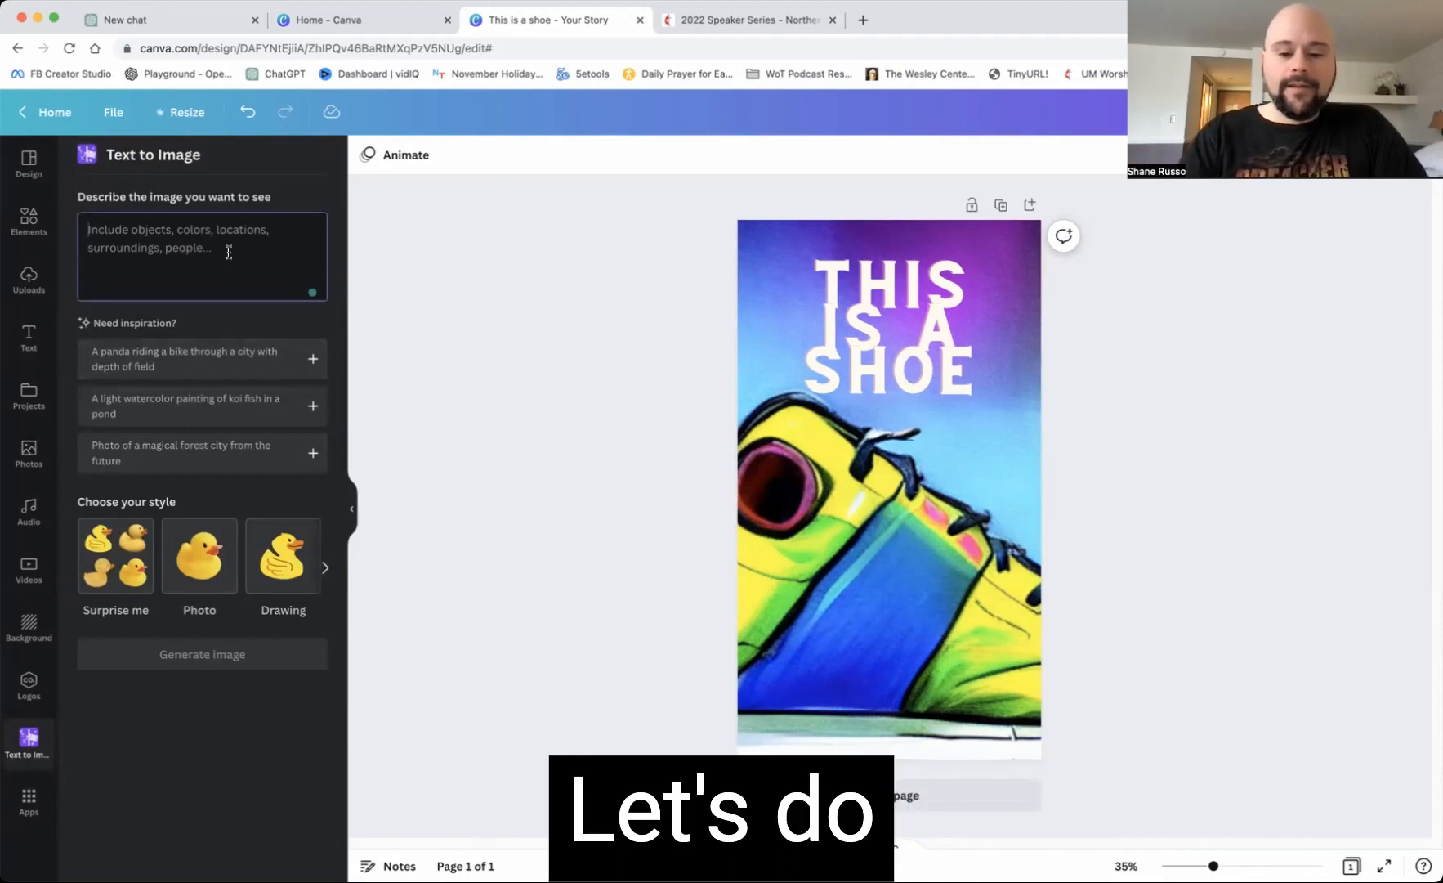
{"action": "type", "text": "Easter"}
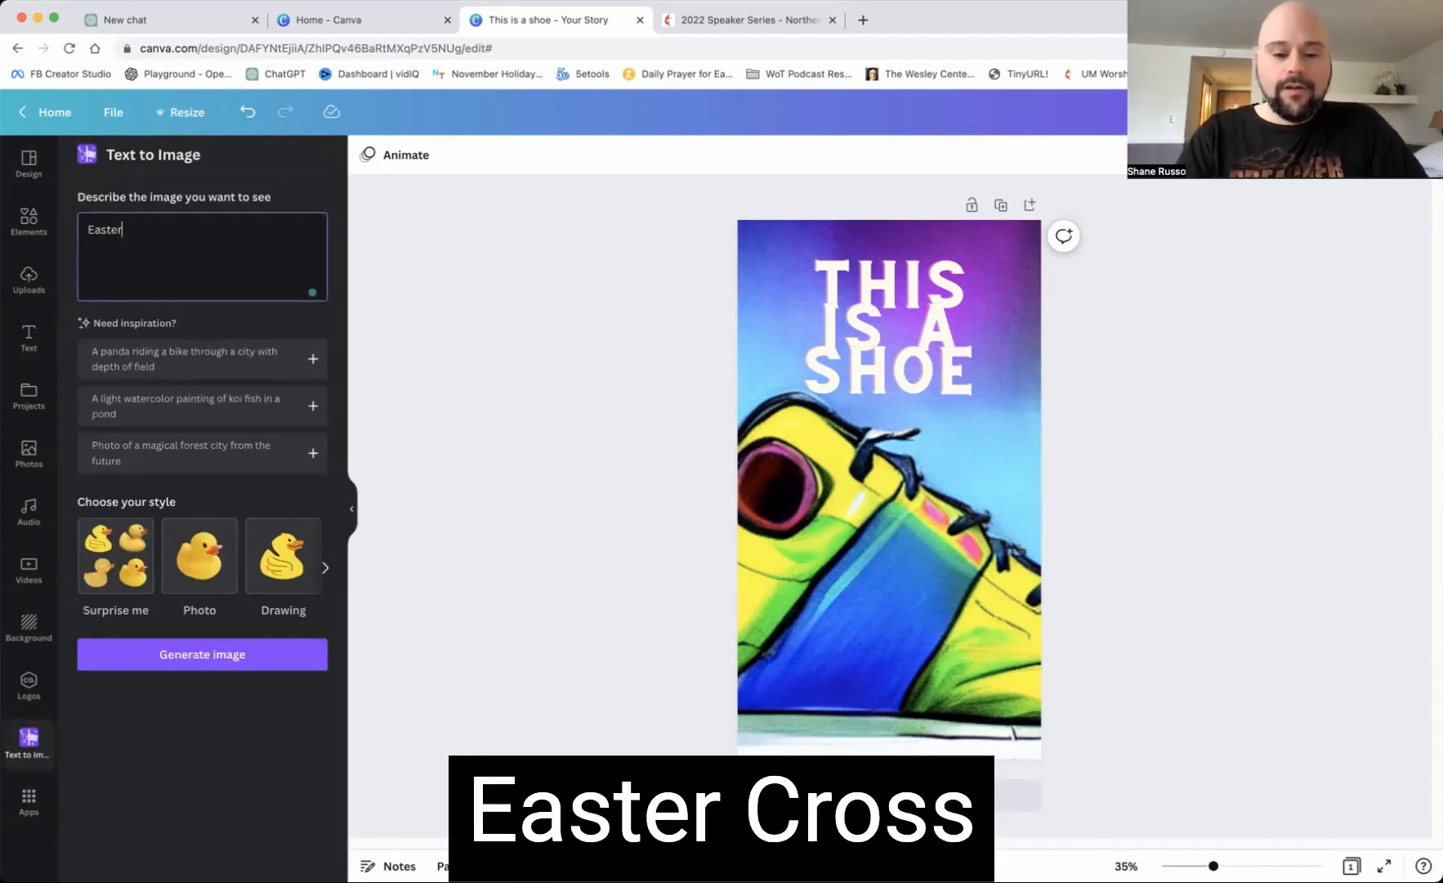
{"action": "type", "text": " cross"}
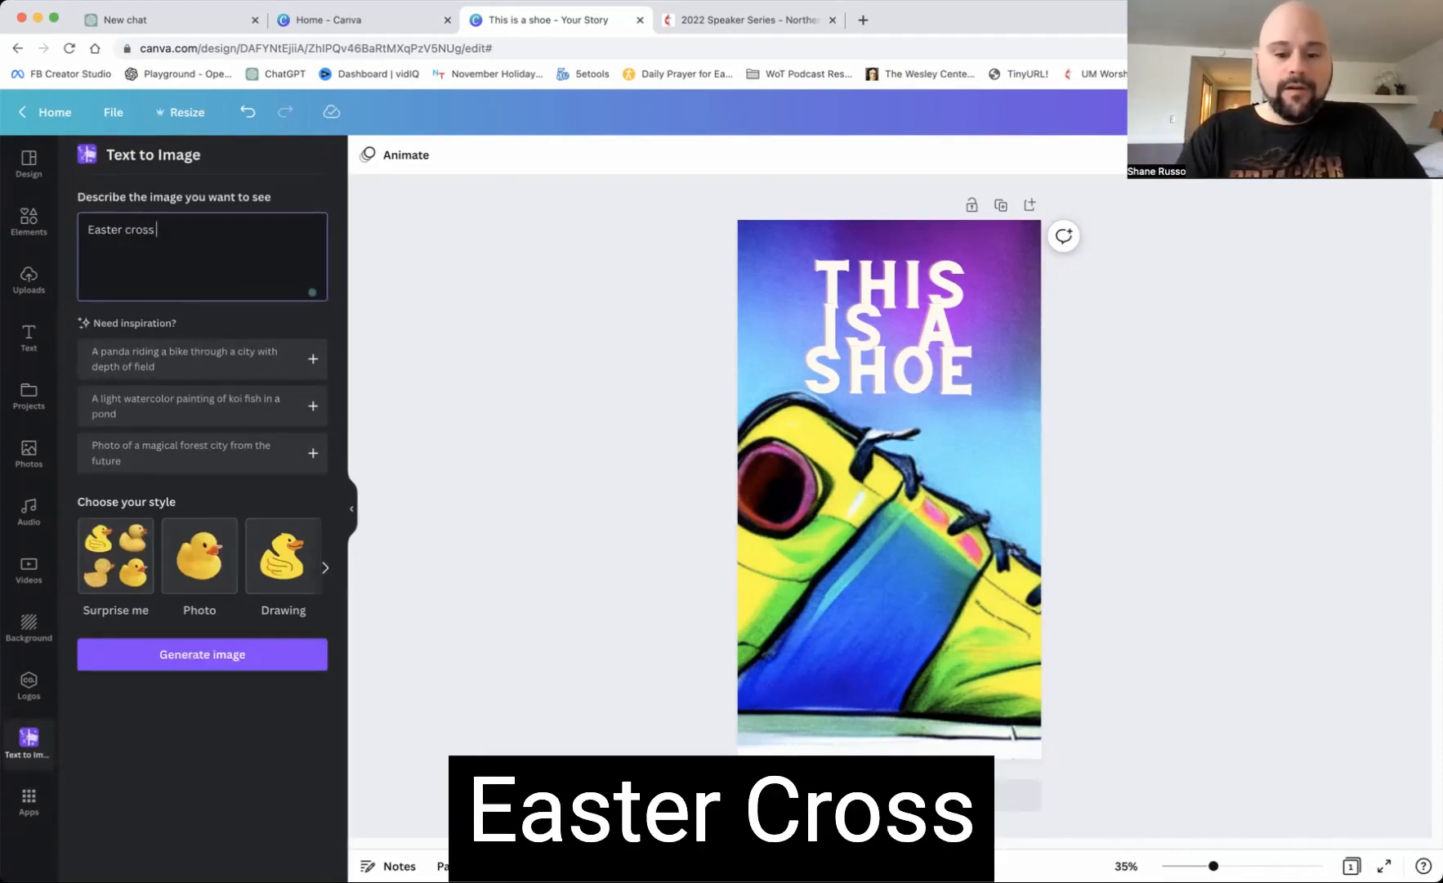
{"action": "type", "text": " on a hill"}
{"action": "left_click", "coordinate": [211, 564]}
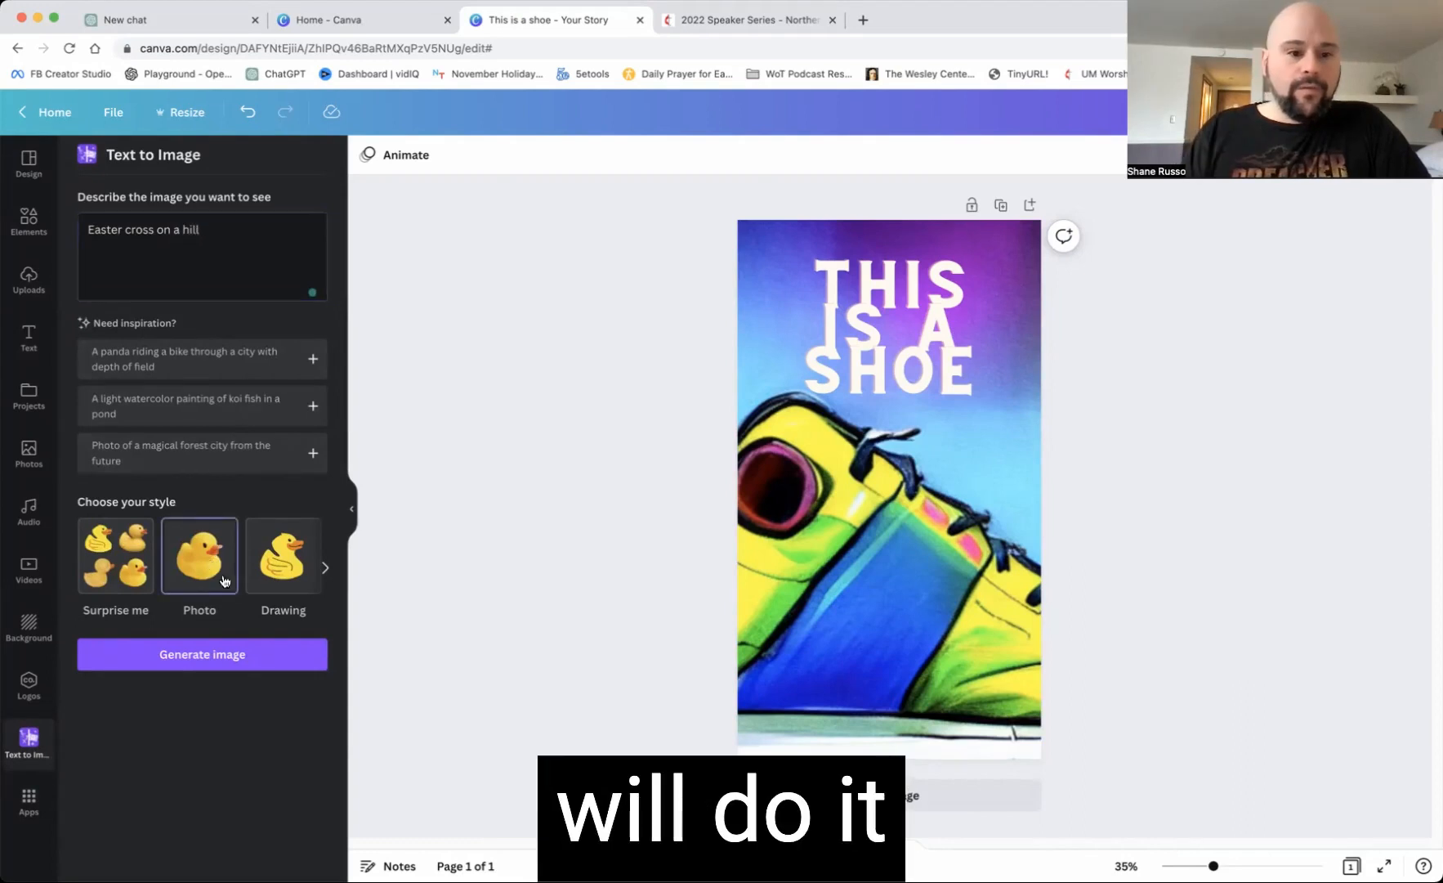
{"action": "left_click", "coordinate": [217, 654]}
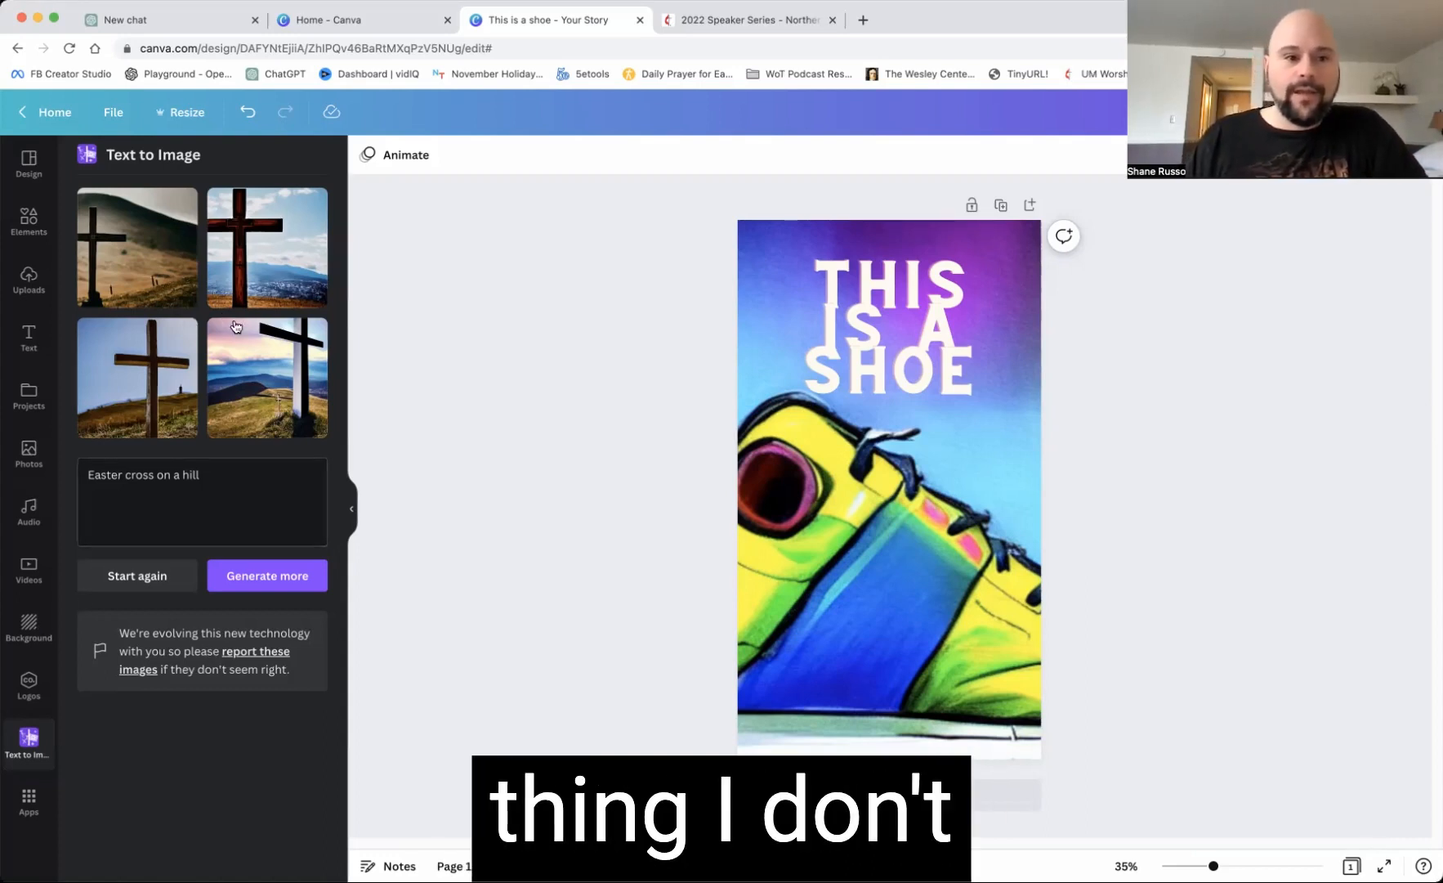
- Place the generated dark red cross image on the page and delete the shoe image and the "This is a shoe" text
{"action": "left_click_drag", "start_coordinate": [737, 427], "coordinate": [830, 428]}
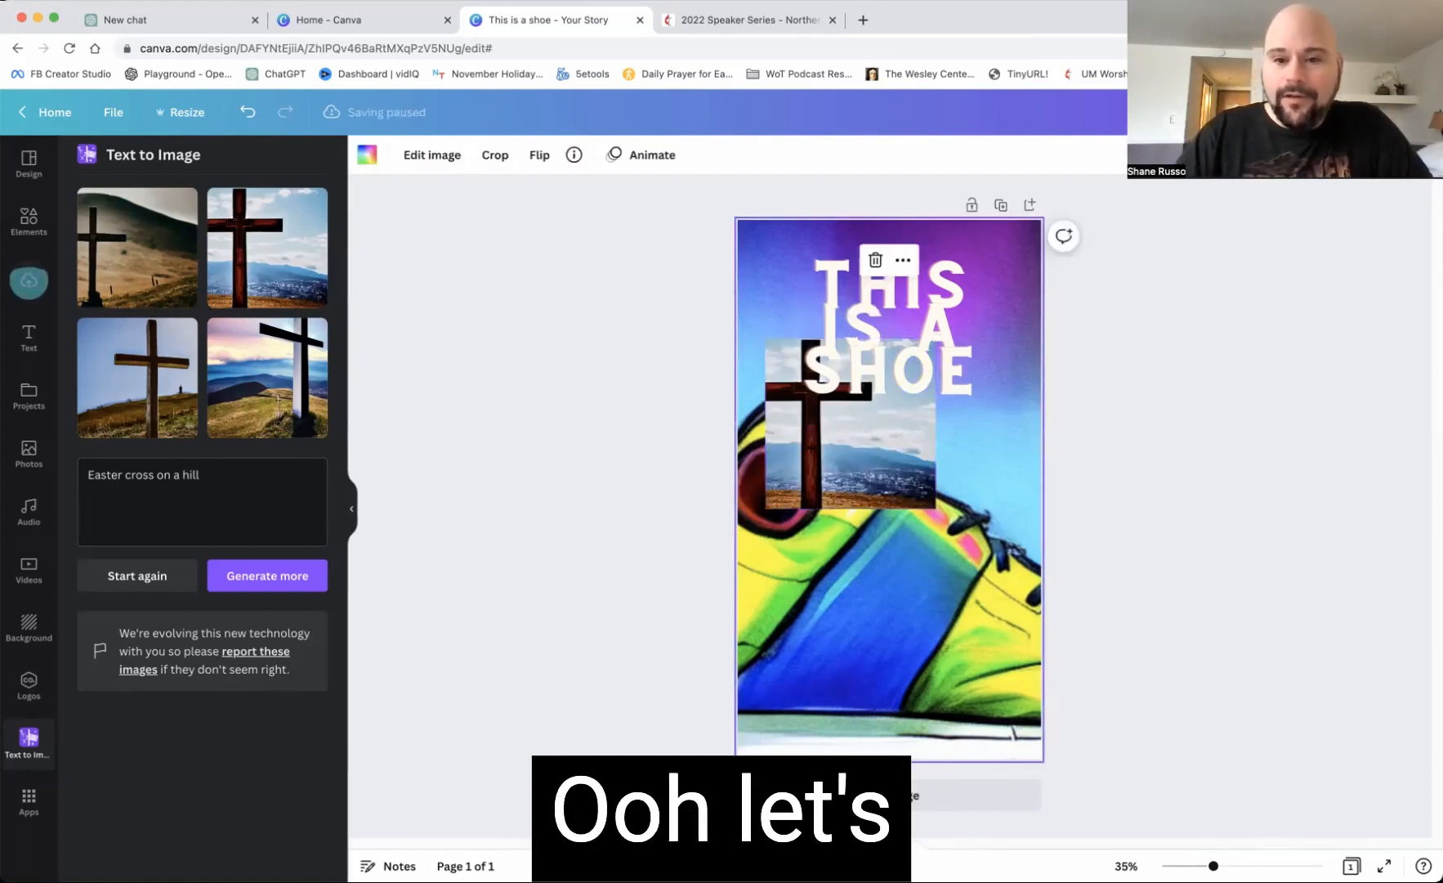
{"action": "key", "text": "Delete"}
{"action": "left_click", "coordinate": [912, 305]}
{"action": "key", "text": "Delete"}
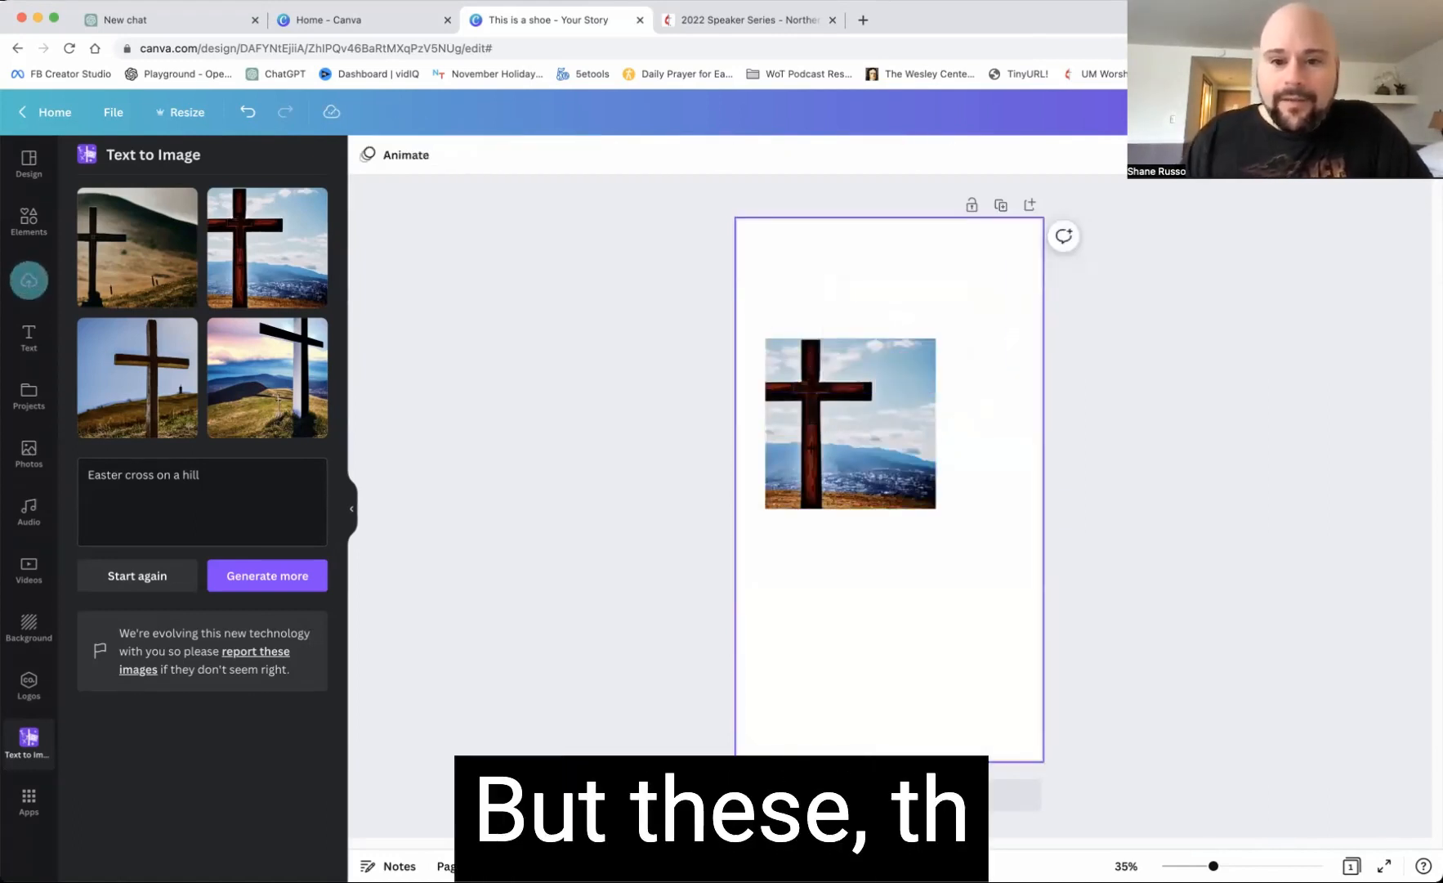
- Try the dark red cross image enlarged from the page's top-left corner, and delete it from the page
{"action": "left_click", "coordinate": [863, 392]}
{"action": "left_click_drag", "start_coordinate": [865, 392], "coordinate": [837, 274]}
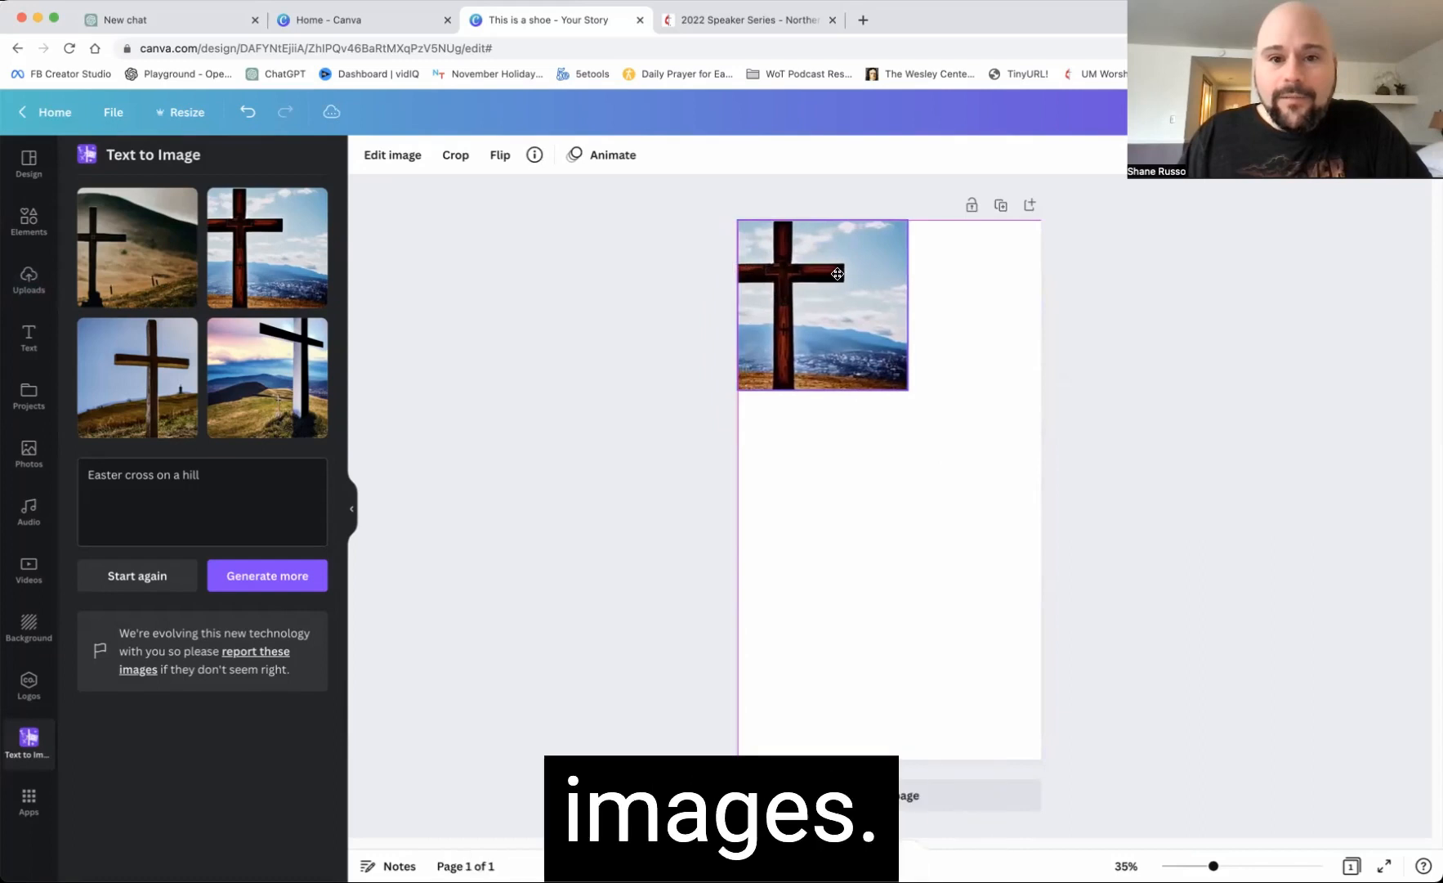
{"action": "left_click_drag", "start_coordinate": [908, 391], "coordinate": [998, 712]}
{"action": "key", "text": "Delete"}
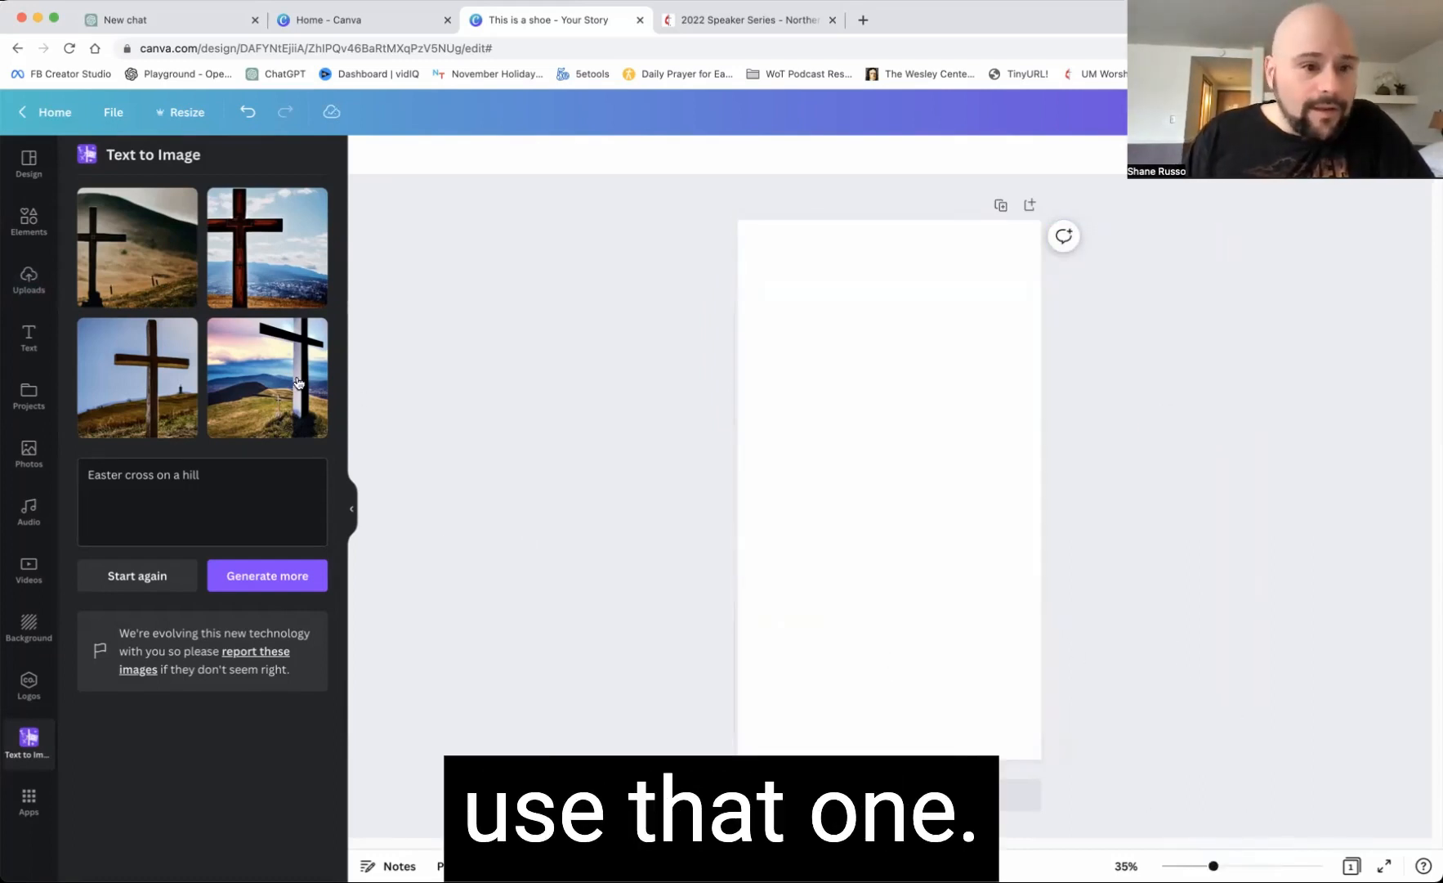
- Add the pink-sky cross image and the brown wooden cross image to the page, and remove the pink-sky one
{"action": "left_click", "coordinate": [297, 382]}
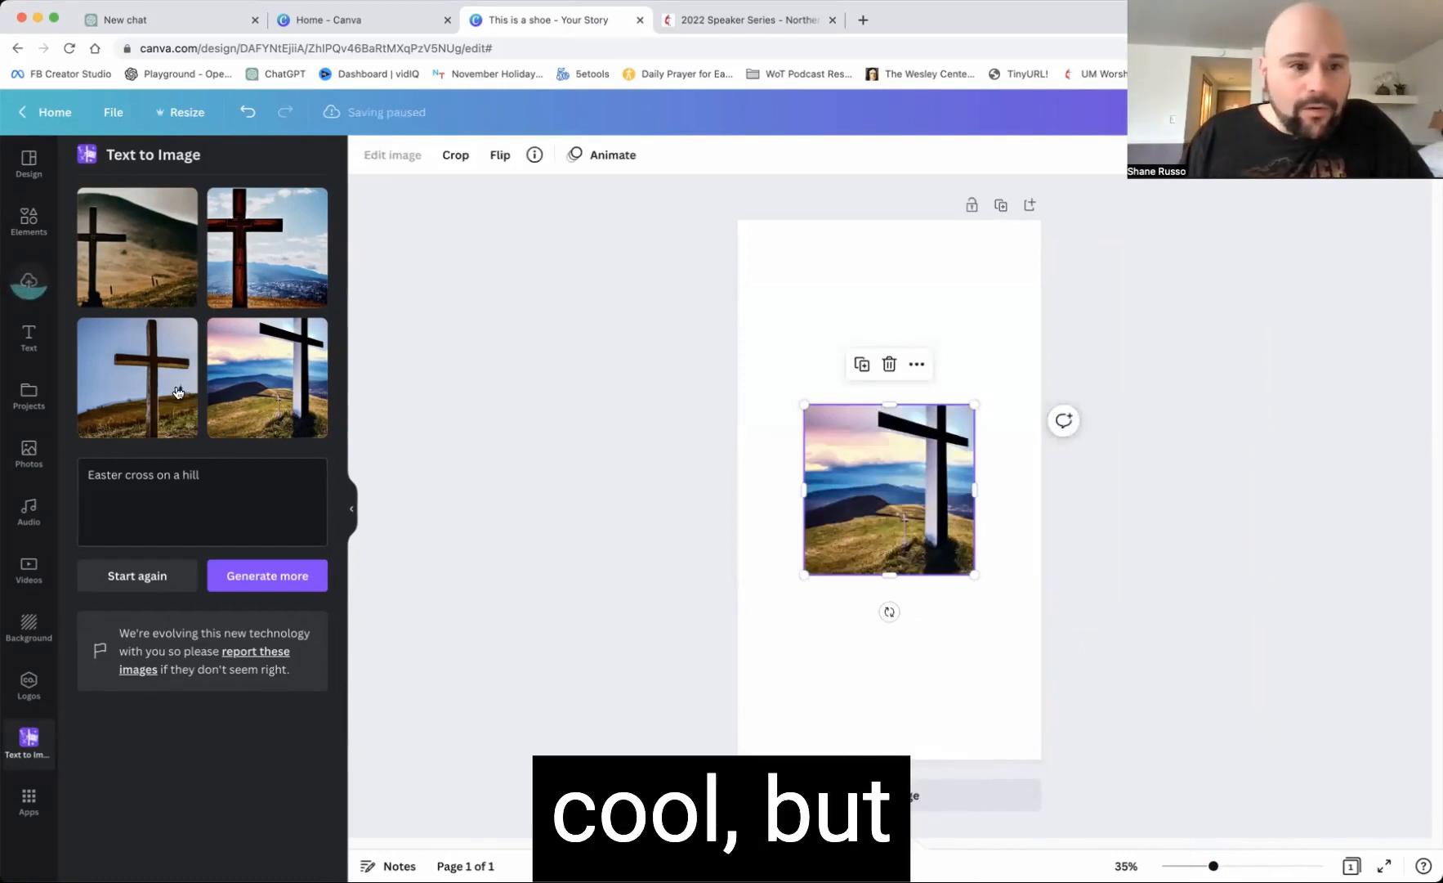
{"action": "left_click", "coordinate": [137, 377]}
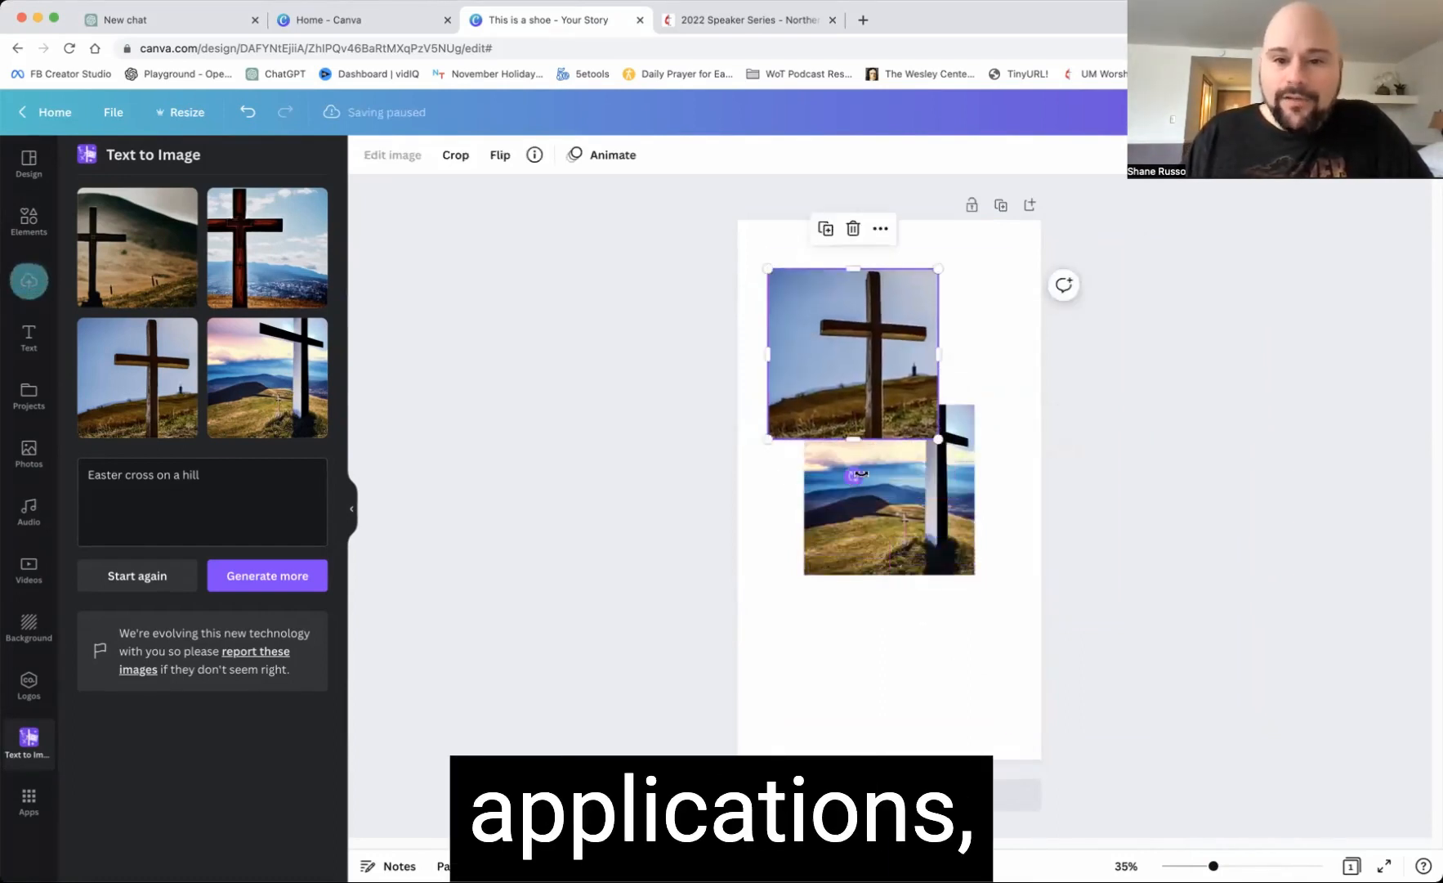
{"action": "left_click", "coordinate": [863, 478]}
{"action": "key", "text": "Delete"}
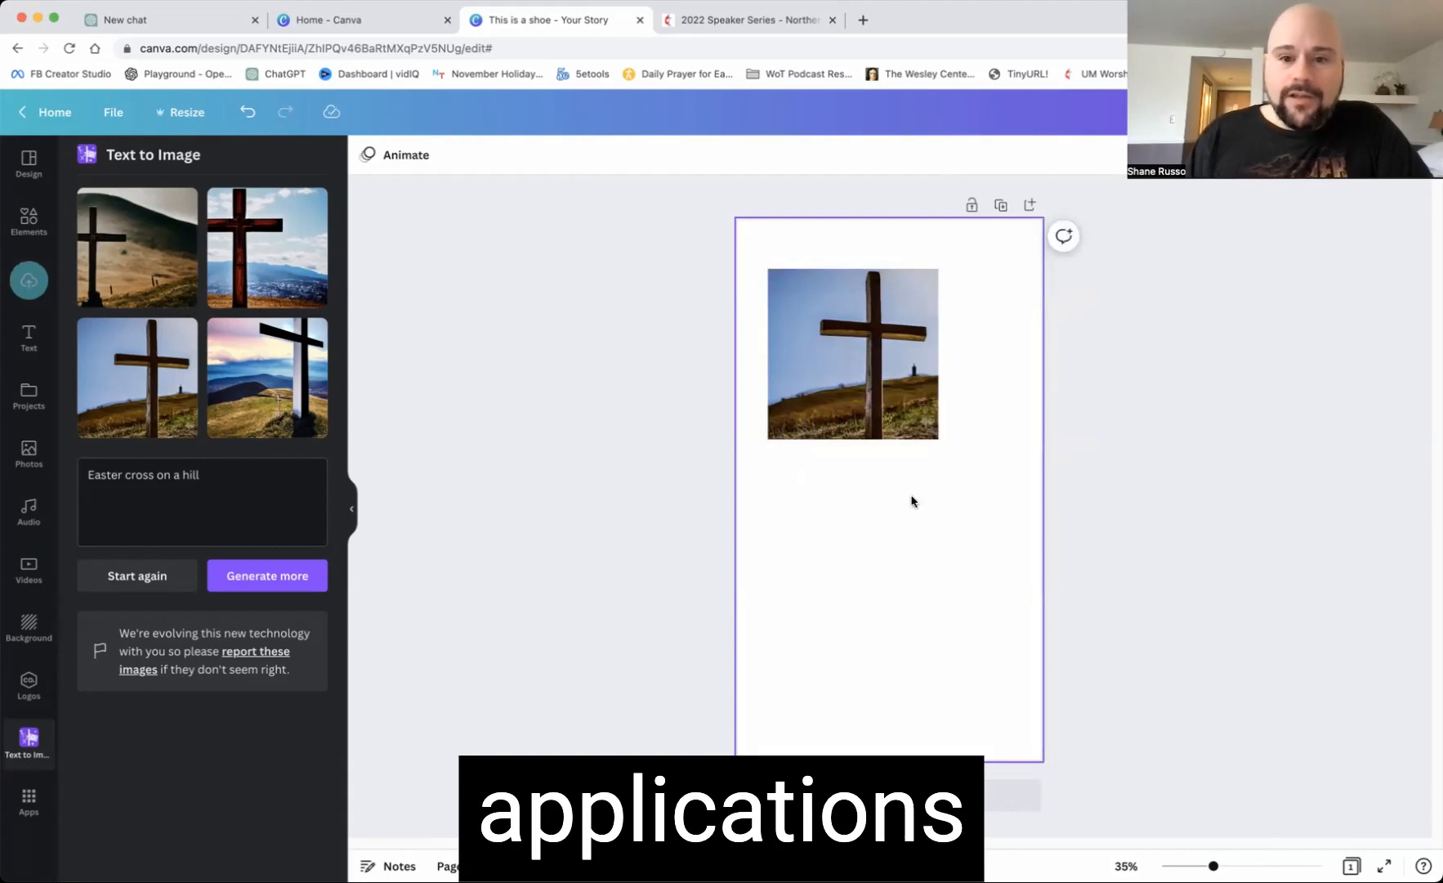
- Scale the brown wooden cross image to full page width at the top of the page, and delete it
{"action": "left_click", "coordinate": [895, 390]}
{"action": "left_click_drag", "start_coordinate": [895, 391], "coordinate": [1043, 526]}
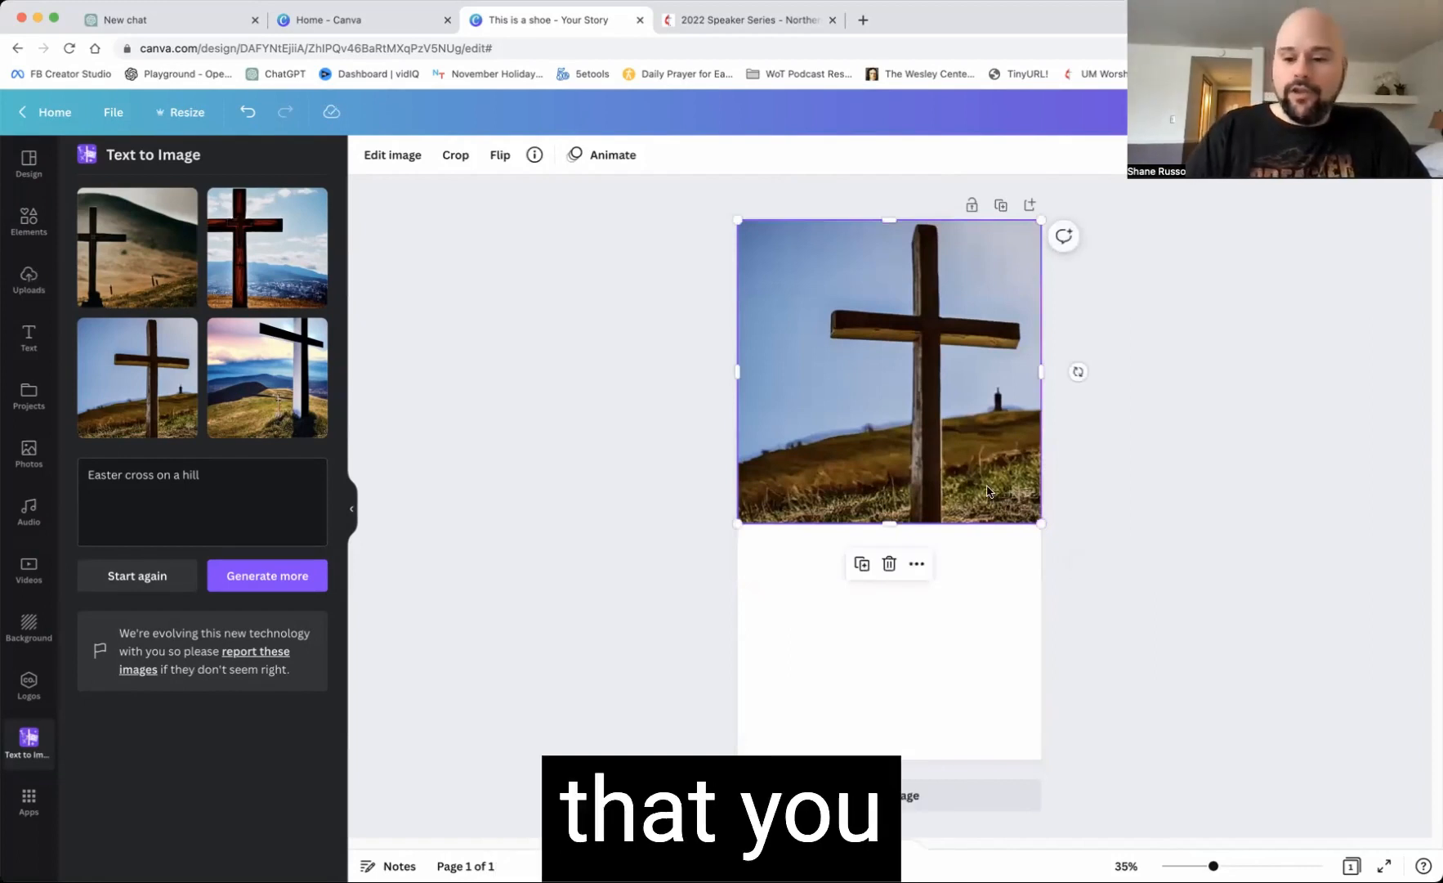
{"action": "key", "text": "Delete"}
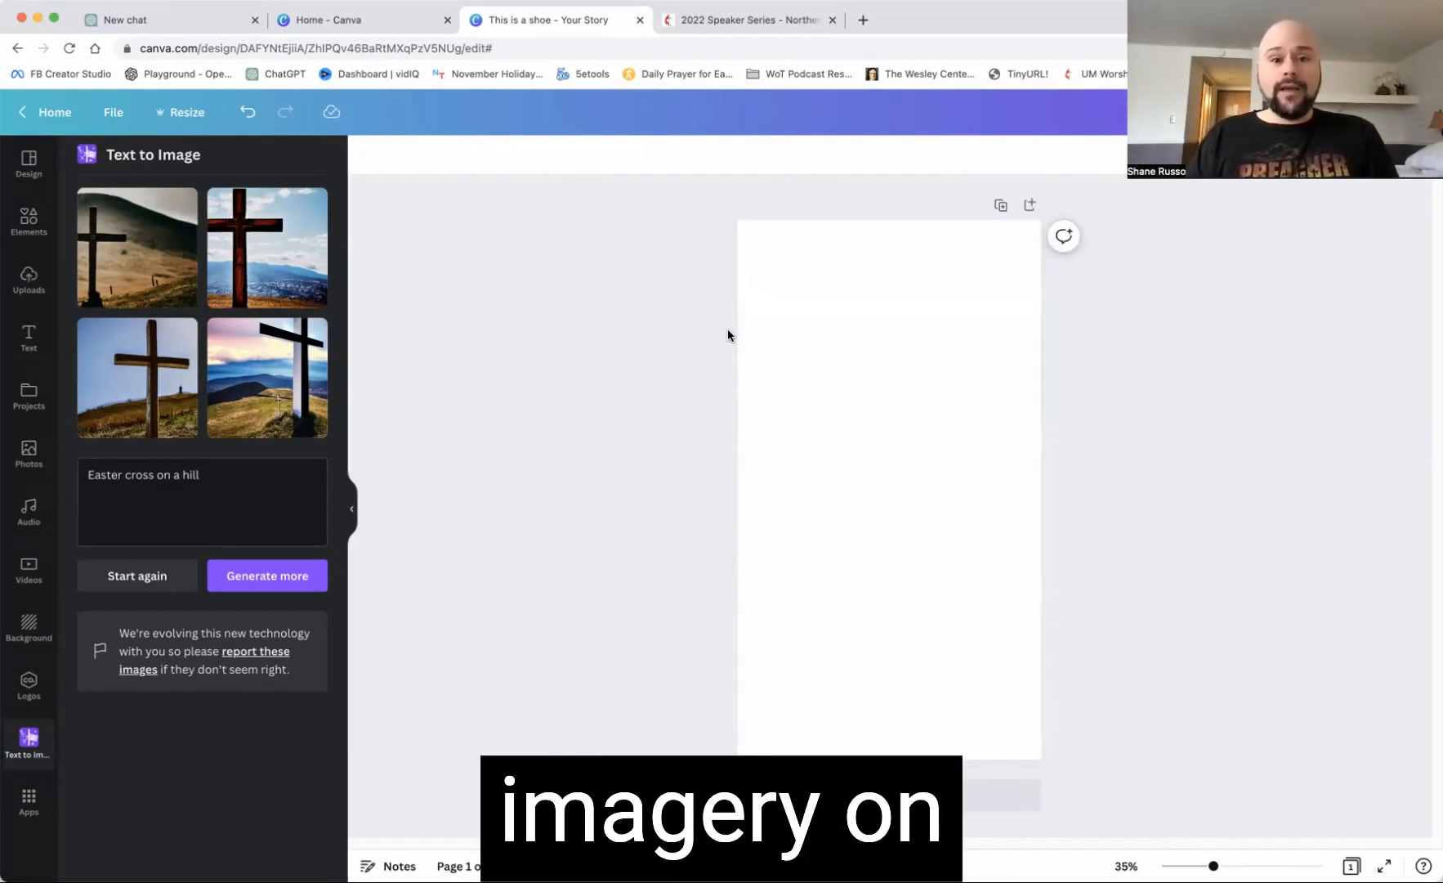